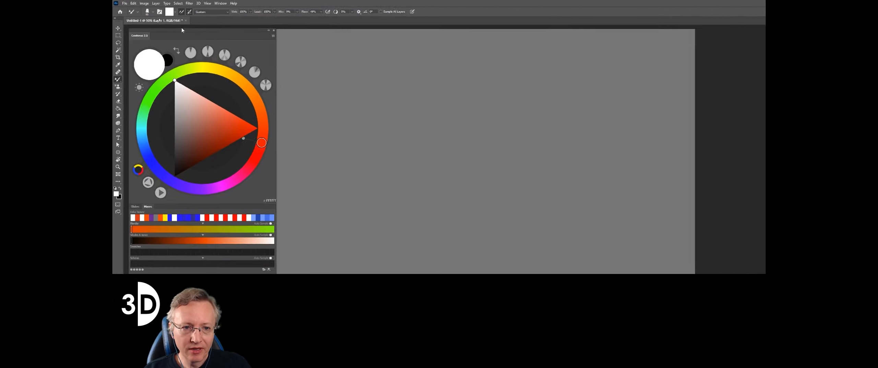
left_click(149, 4)
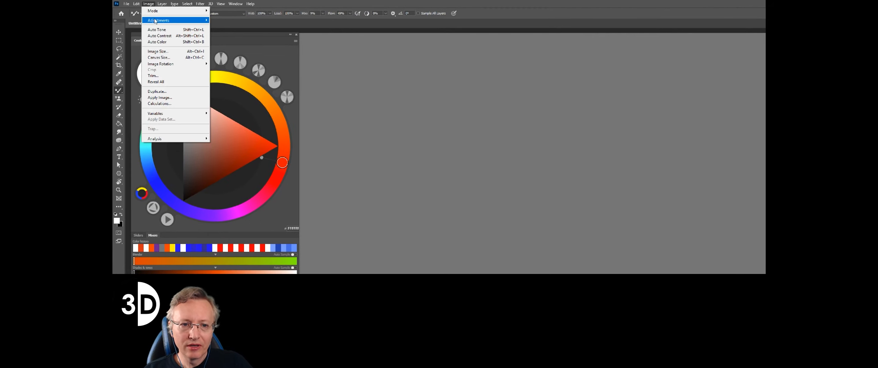
mouse_move(155, 21)
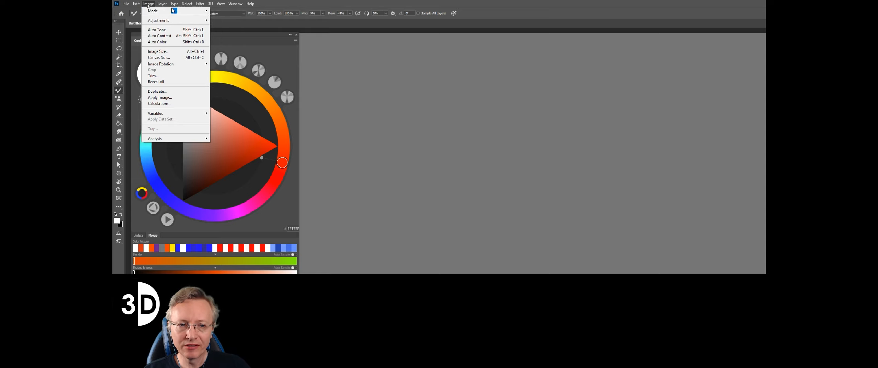
left_click(151, 4)
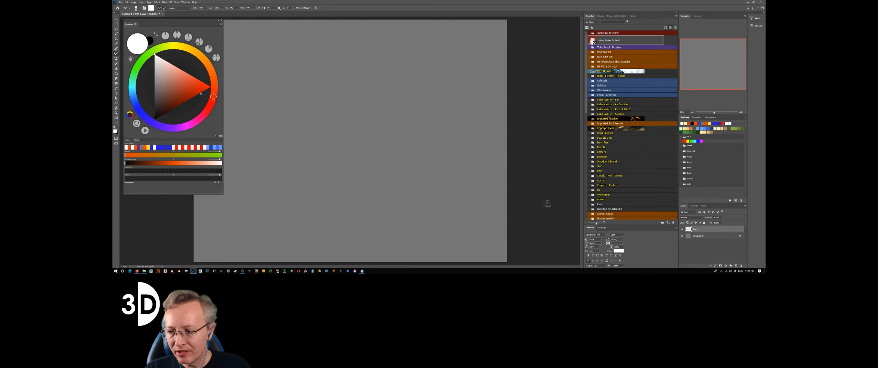
- Paint a wide block of white Mixer Brush strokes on Layer 1 in the middle of the grey canvas
left_click(691, 239)
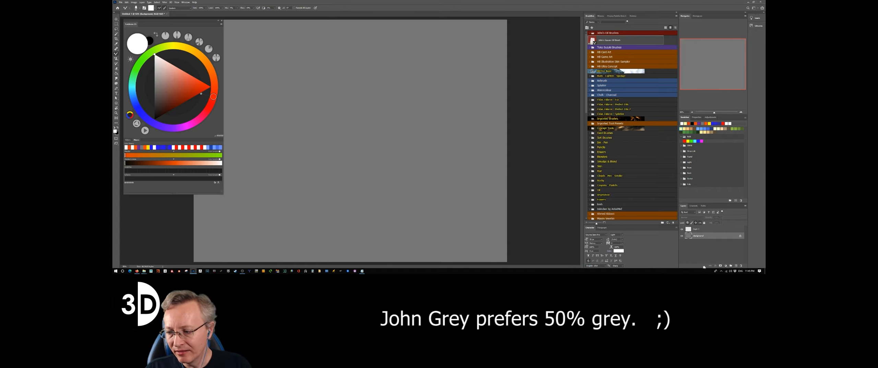
left_click(702, 229)
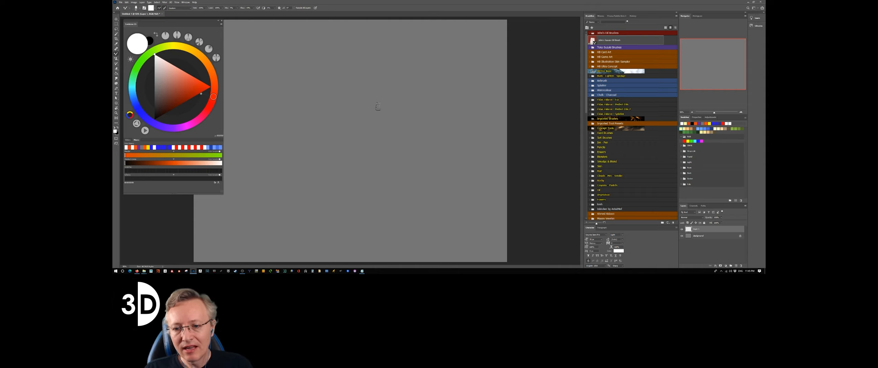
mouse_move(429, 109)
left_mouse_down()
mouse_move(422, 145)
mouse_move(410, 109)
mouse_move(407, 122)
mouse_move(409, 107)
mouse_move(406, 144)
mouse_move(396, 111)
mouse_move(395, 143)
mouse_move(373, 139)
mouse_move(393, 110)
mouse_move(371, 129)
mouse_move(368, 120)
mouse_move(365, 143)
mouse_move(401, 118)
mouse_move(405, 150)
mouse_move(389, 136)
left_mouse_up()
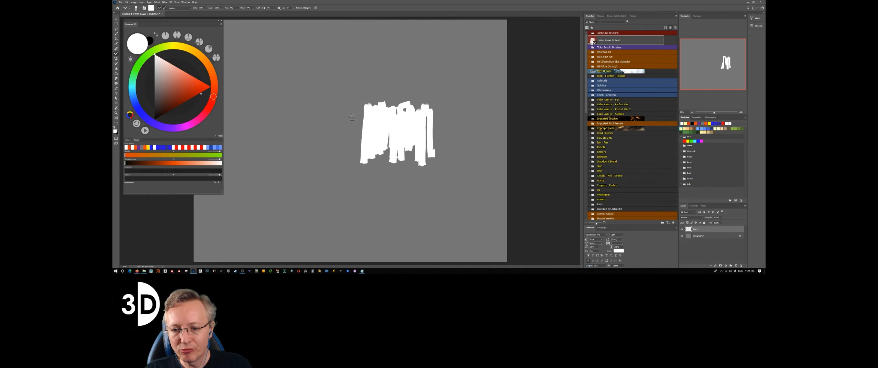
mouse_move(359, 101)
left_mouse_down()
mouse_move(356, 152)
mouse_move(342, 104)
mouse_move(334, 149)
mouse_move(340, 107)
mouse_move(346, 133)
mouse_move(346, 115)
mouse_move(320, 110)
mouse_move(321, 151)
mouse_move(360, 122)
mouse_move(358, 153)
mouse_move(333, 129)
mouse_move(325, 152)
mouse_move(336, 142)
mouse_move(341, 158)
mouse_move(364, 137)
mouse_move(334, 143)
mouse_move(332, 165)
mouse_move(321, 115)
mouse_move(317, 157)
mouse_move(313, 135)
mouse_move(427, 136)
mouse_move(426, 114)
mouse_move(426, 143)
mouse_move(406, 109)
mouse_move(395, 140)
mouse_move(396, 107)
mouse_move(377, 151)
left_mouse_up()
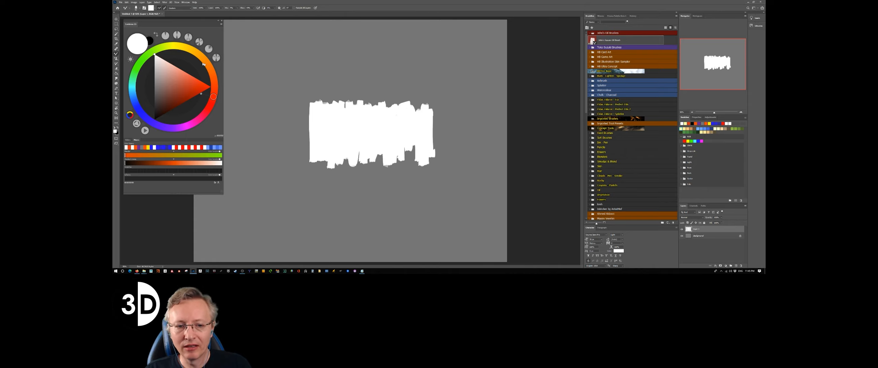
- Choose a saturated blue and paint strokes across the white block so the blue blends into the white
left_click(150, 121)
left_click_drag(181, 82, 218, 131)
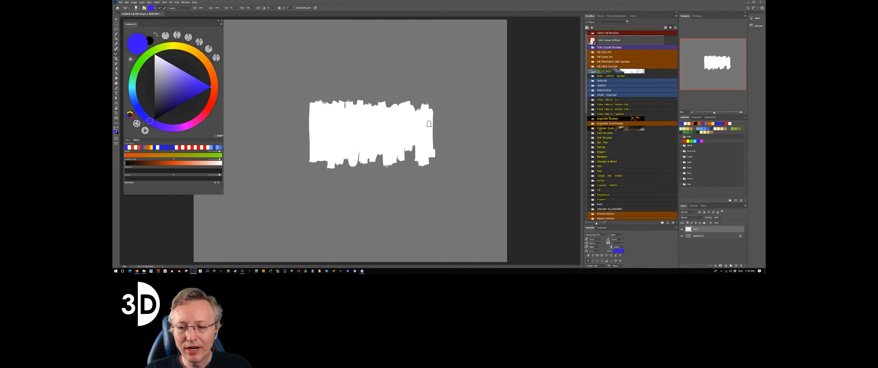
mouse_move(429, 122)
left_mouse_down()
mouse_move(379, 129)
mouse_move(399, 119)
mouse_move(355, 137)
mouse_move(370, 129)
mouse_move(362, 121)
mouse_move(379, 126)
mouse_move(348, 127)
mouse_move(346, 114)
mouse_move(331, 125)
mouse_move(316, 117)
mouse_move(308, 129)
mouse_move(311, 110)
mouse_move(307, 144)
mouse_move(311, 116)
mouse_move(305, 129)
mouse_move(339, 150)
mouse_move(334, 136)
mouse_move(323, 141)
mouse_move(419, 146)
mouse_move(397, 141)
mouse_move(414, 131)
mouse_move(428, 137)
mouse_move(411, 121)
left_mouse_up()
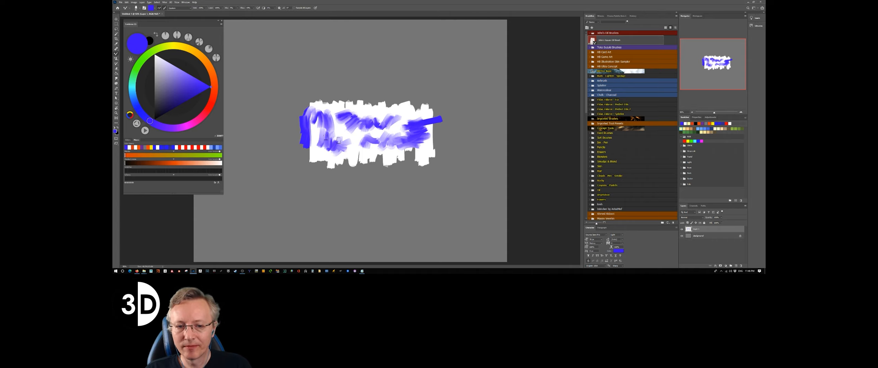
- Choose a saturated yellow and paint it along the white block's upper edge and into its blue and white centre
left_click_drag(183, 46, 176, 45)
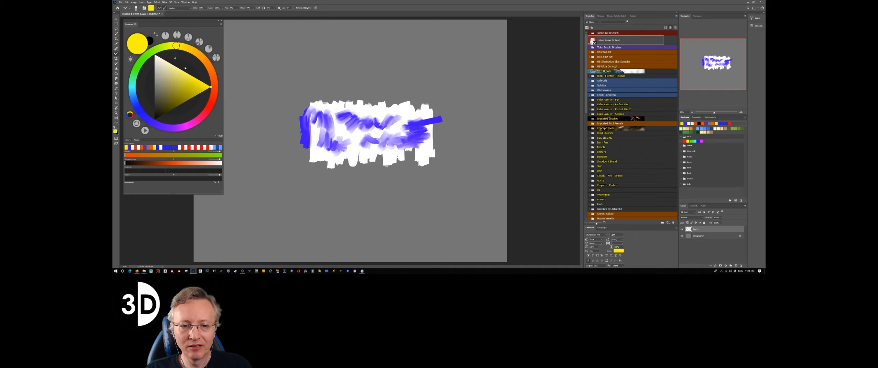
left_click(180, 54)
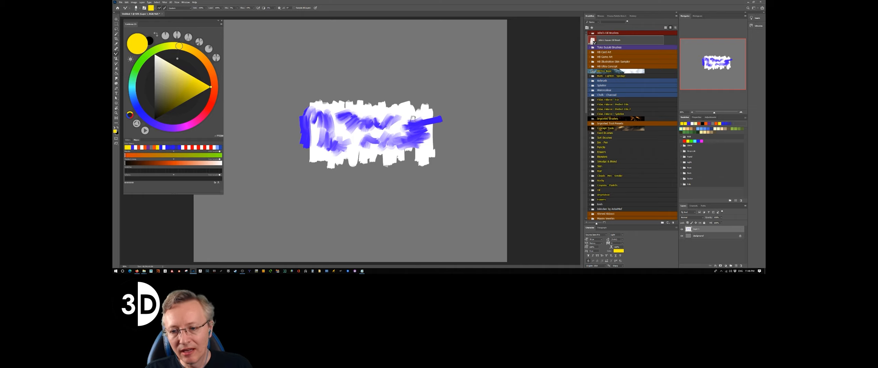
left_click_drag(405, 105, 355, 100)
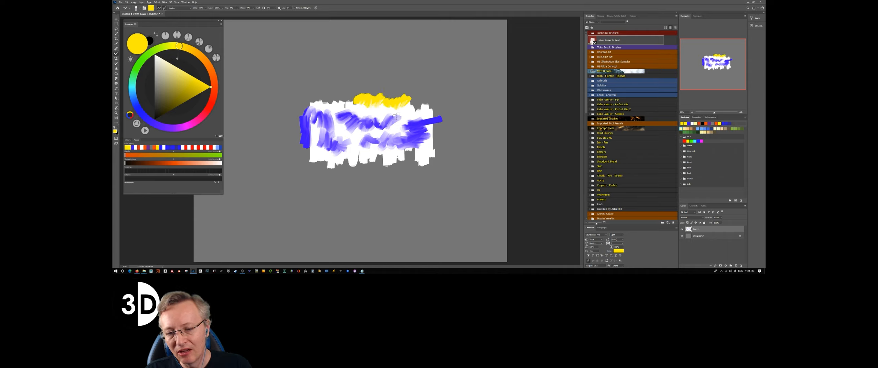
mouse_move(397, 120)
left_mouse_down()
mouse_move(407, 113)
mouse_move(346, 132)
left_mouse_up()
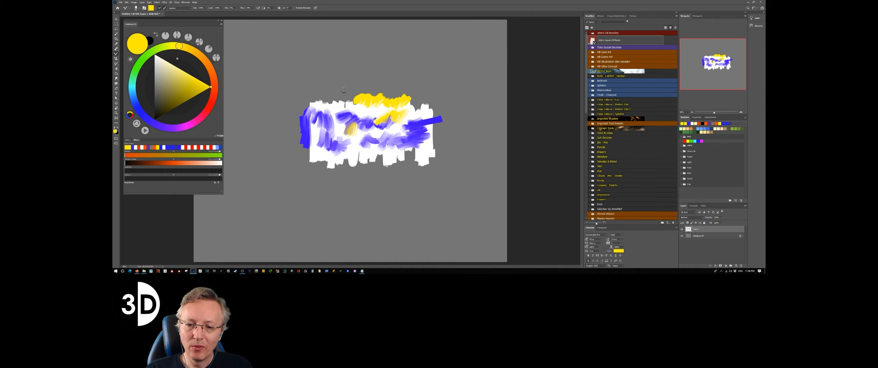
- Paint solid yellow strokes on the bare grey canvas above and to the left of the white block
mouse_move(344, 90)
left_mouse_down()
mouse_move(320, 79)
mouse_move(301, 86)
mouse_move(290, 102)
left_mouse_up()
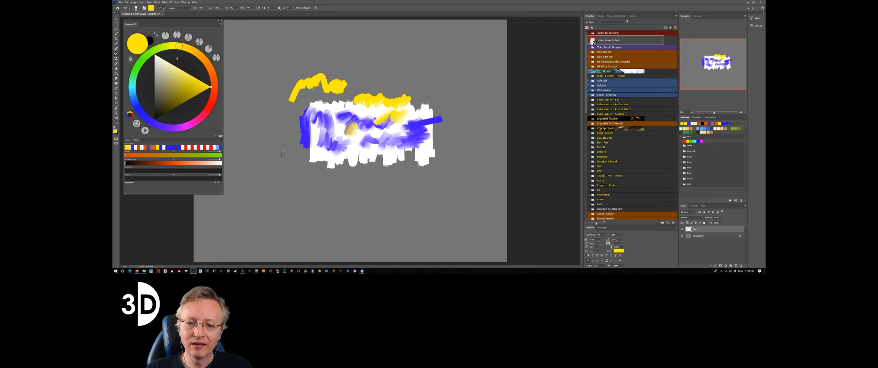
mouse_move(323, 83)
left_mouse_down()
mouse_move(296, 97)
mouse_move(281, 76)
mouse_move(273, 100)
left_mouse_up()
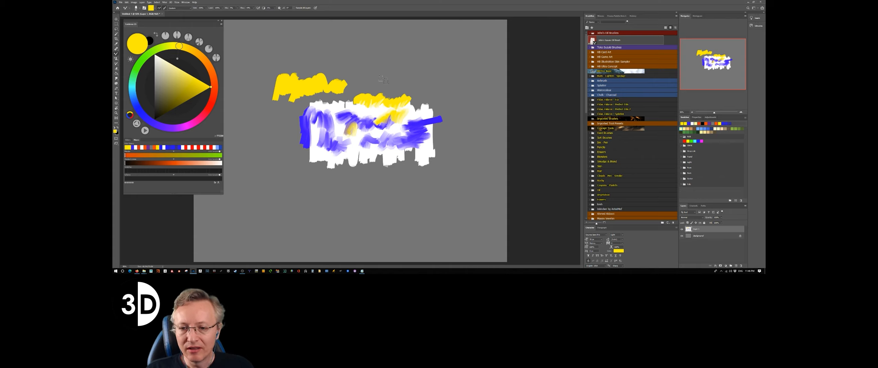
mouse_move(353, 85)
left_mouse_down()
mouse_move(326, 81)
mouse_move(331, 75)
mouse_move(299, 81)
mouse_move(320, 70)
mouse_move(298, 82)
mouse_move(292, 72)
mouse_move(270, 96)
left_mouse_up()
mouse_move(279, 73)
left_mouse_down()
mouse_move(266, 97)
mouse_move(281, 127)
mouse_move(277, 114)
mouse_move(260, 137)
left_mouse_up()
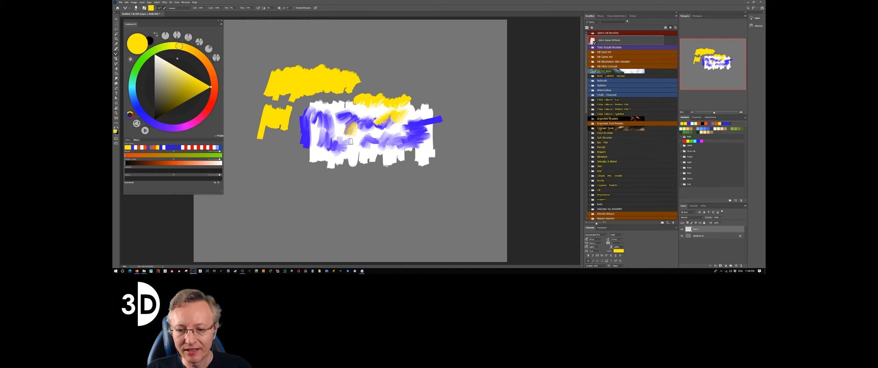
- Blend yellow strokes through the blue and white centre, and extend them over the block's left end and lower edge
mouse_move(379, 135)
left_mouse_down()
mouse_move(359, 138)
mouse_move(365, 124)
mouse_move(348, 132)
left_mouse_up()
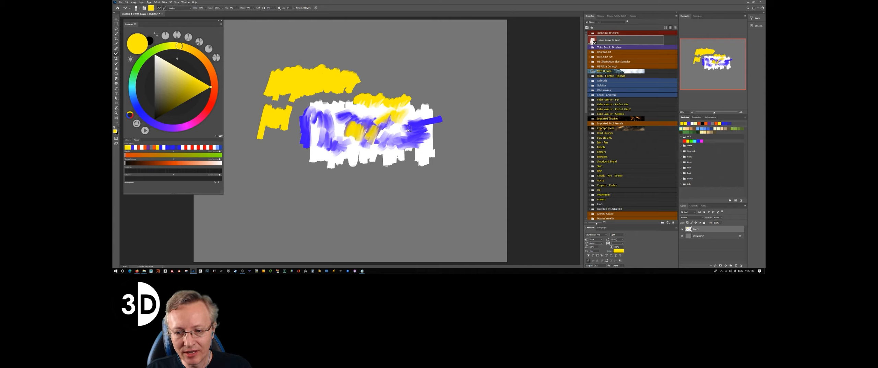
mouse_move(406, 126)
left_mouse_down()
mouse_move(356, 150)
mouse_move(384, 126)
mouse_move(369, 144)
mouse_move(326, 145)
mouse_move(333, 122)
mouse_move(318, 143)
mouse_move(314, 130)
mouse_move(326, 145)
mouse_move(300, 150)
mouse_move(296, 124)
mouse_move(280, 138)
left_mouse_up()
left_click_drag(338, 108, 316, 112)
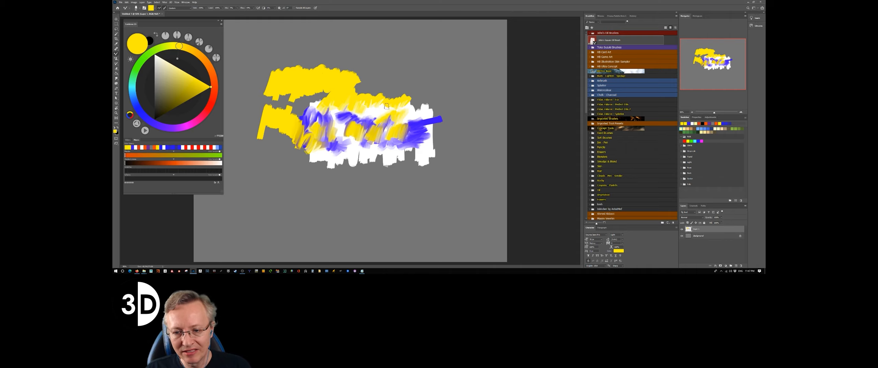
mouse_move(408, 149)
left_mouse_down()
mouse_move(425, 145)
mouse_move(402, 161)
left_mouse_up()
mouse_move(382, 161)
left_mouse_down()
mouse_move(426, 160)
mouse_move(372, 162)
mouse_move(377, 167)
mouse_move(395, 163)
mouse_move(379, 153)
mouse_move(341, 167)
mouse_move(353, 157)
mouse_move(317, 164)
mouse_move(335, 157)
mouse_move(327, 165)
mouse_move(306, 152)
mouse_move(306, 159)
mouse_move(301, 140)
mouse_move(286, 158)
mouse_move(285, 132)
mouse_move(271, 153)
mouse_move(269, 126)
mouse_move(254, 149)
left_mouse_up()
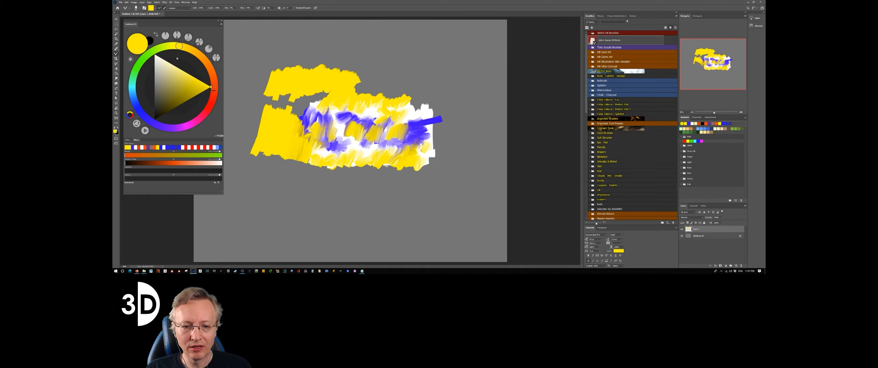
- Choose a saturated orange-red and paint strokes across the yellow area's left part and along the painting's upper edge
left_click(214, 86)
left_click(211, 88)
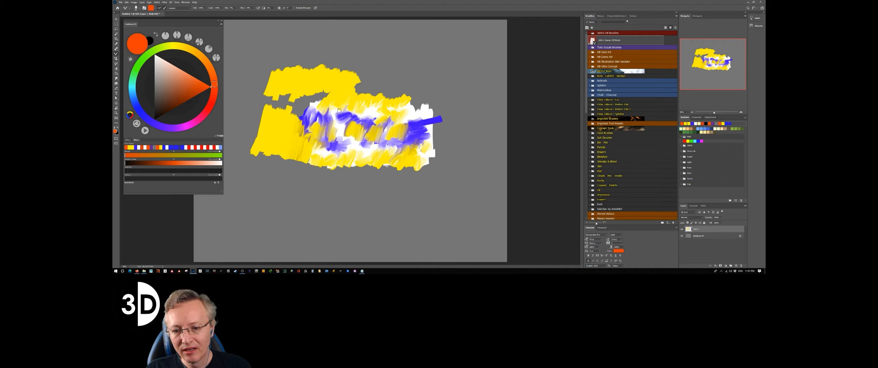
mouse_move(323, 115)
left_mouse_down()
mouse_move(330, 89)
mouse_move(306, 124)
mouse_move(298, 115)
mouse_move(312, 106)
mouse_move(308, 114)
mouse_move(296, 99)
mouse_move(316, 103)
mouse_move(304, 118)
mouse_move(309, 110)
mouse_move(283, 109)
mouse_move(288, 92)
mouse_move(271, 110)
mouse_move(274, 95)
mouse_move(266, 111)
left_mouse_up()
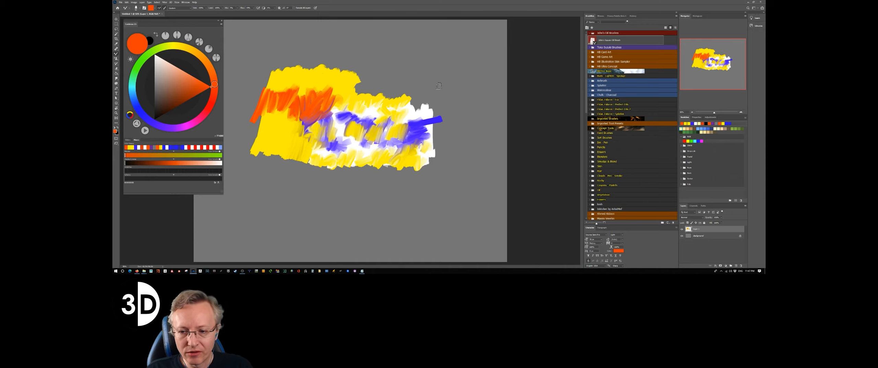
mouse_move(430, 111)
left_mouse_down()
mouse_move(414, 108)
mouse_move(420, 90)
mouse_move(405, 98)
mouse_move(391, 86)
mouse_move(400, 94)
mouse_move(395, 102)
mouse_move(396, 91)
mouse_move(382, 95)
mouse_move(405, 92)
mouse_move(374, 98)
left_mouse_up()
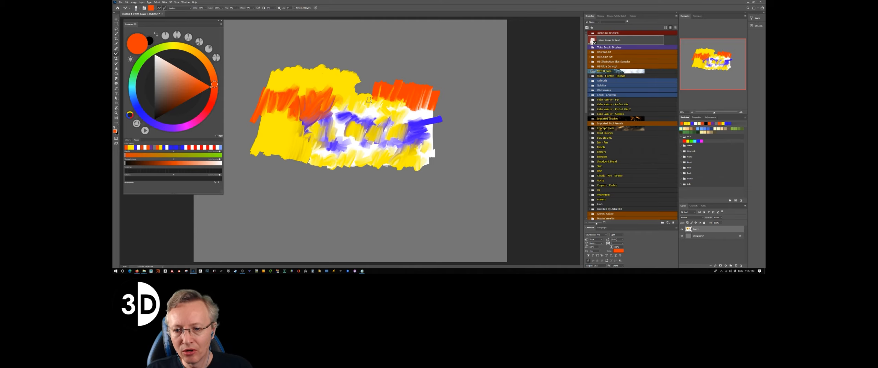
left_click_drag(369, 90, 350, 88)
mouse_move(320, 69)
left_mouse_down()
mouse_move(293, 64)
mouse_move(304, 67)
mouse_move(248, 157)
mouse_move(273, 128)
mouse_move(295, 63)
mouse_move(284, 77)
left_mouse_up()
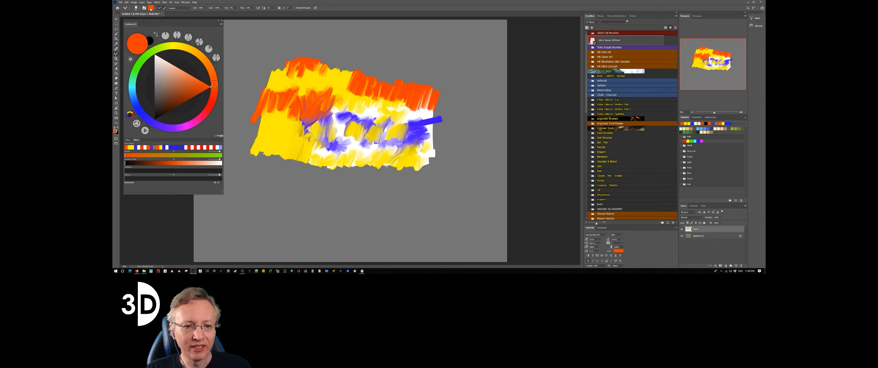
- Choose a golden yellow and paint a small square patch on the grey canvas at the painting's upper left
left_click(184, 47)
left_click(207, 84)
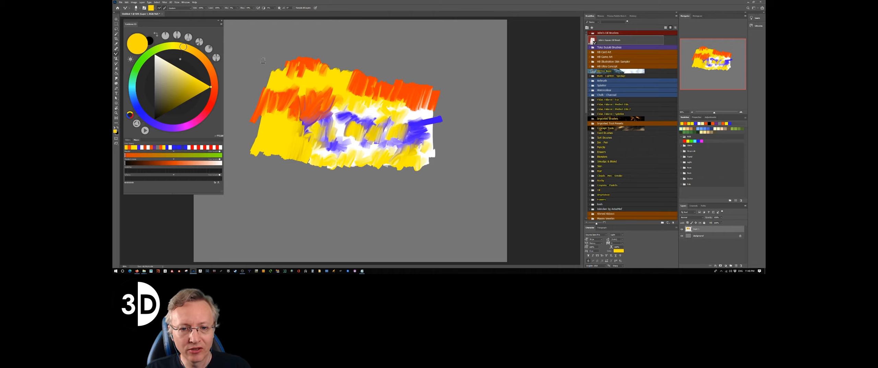
mouse_move(263, 60)
left_mouse_down()
mouse_move(244, 68)
mouse_move(240, 85)
left_mouse_up()
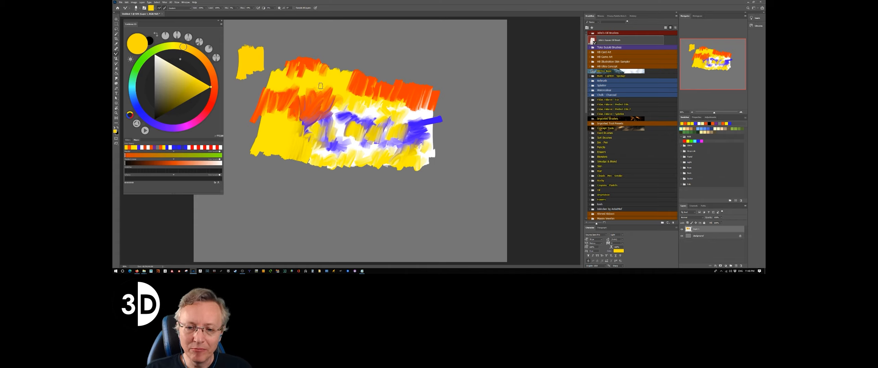
- Sample the orange where red meets yellow and paint two solid orange patches above the painting
left_click(349, 88, "alt")
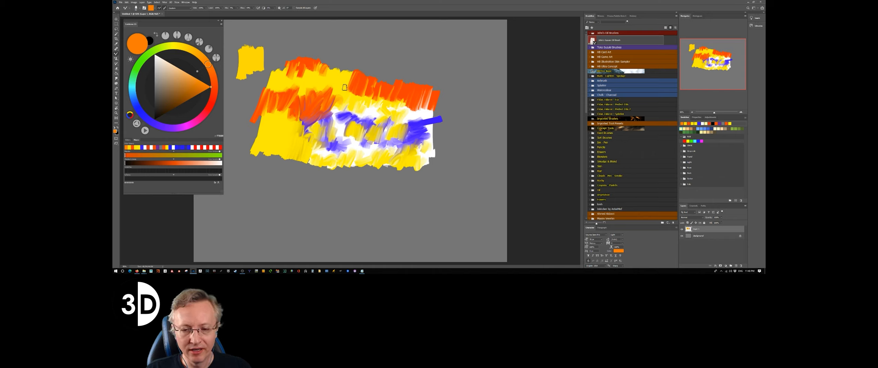
mouse_move(277, 43)
left_mouse_down()
mouse_move(276, 59)
mouse_move(273, 48)
mouse_move(287, 52)
mouse_move(275, 55)
left_mouse_up()
mouse_move(340, 54)
left_mouse_down()
mouse_move(323, 57)
mouse_move(315, 41)
mouse_move(354, 44)
mouse_move(345, 55)
left_mouse_up()
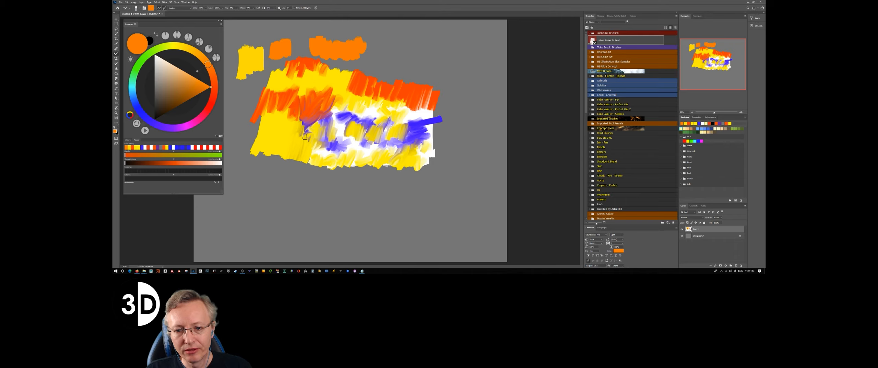
- Turn off Load Solid Colors Only and paint mixed yellow-orange strokes at the painting's upper right and left edge
left_click(155, 9)
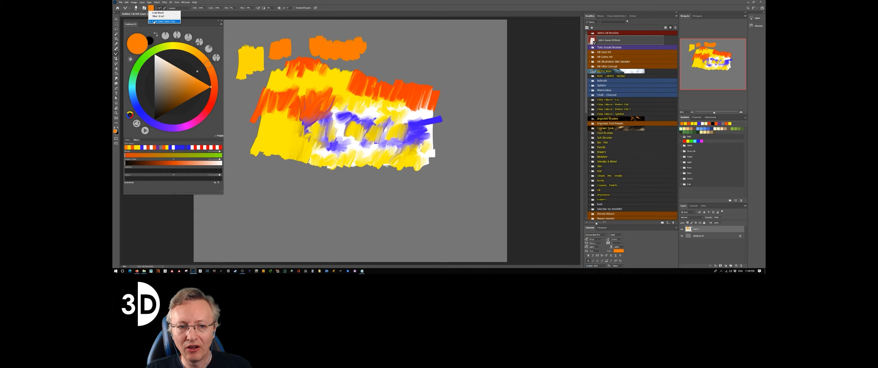
left_click(154, 22)
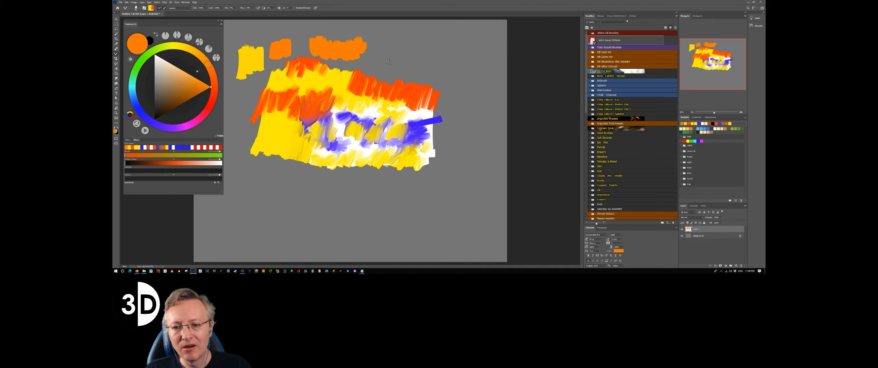
mouse_move(388, 61)
left_mouse_down()
mouse_move(374, 61)
mouse_move(395, 63)
mouse_move(377, 74)
mouse_move(366, 74)
mouse_move(371, 63)
mouse_move(343, 68)
left_mouse_up()
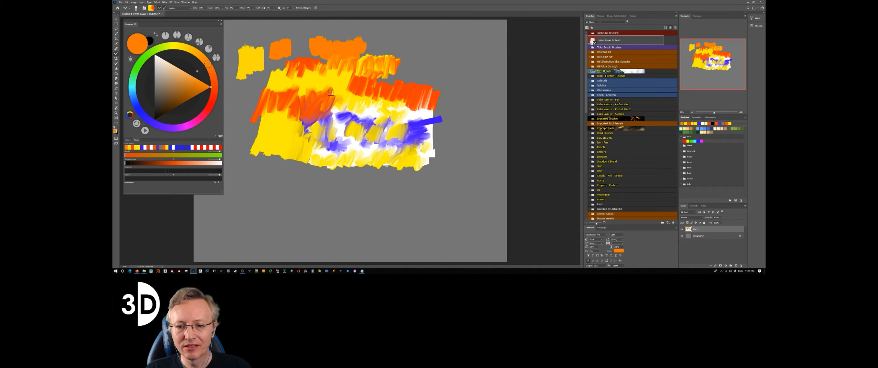
left_click_drag(423, 72, 402, 64)
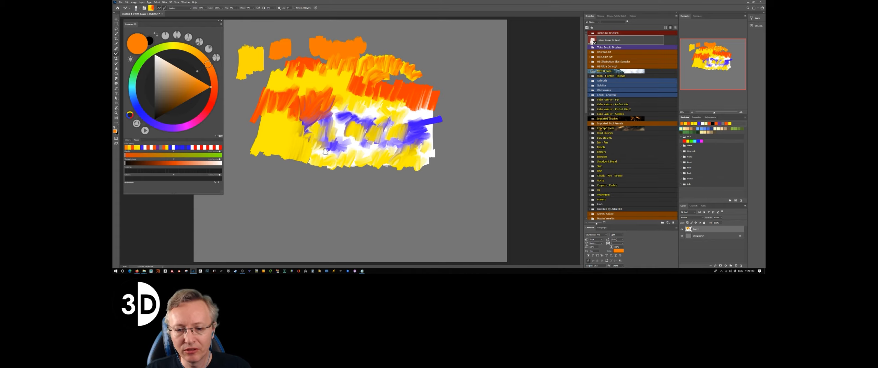
mouse_move(247, 152)
left_mouse_down()
mouse_move(256, 137)
mouse_move(245, 95)
mouse_move(241, 110)
mouse_move(253, 83)
mouse_move(252, 104)
left_mouse_up()
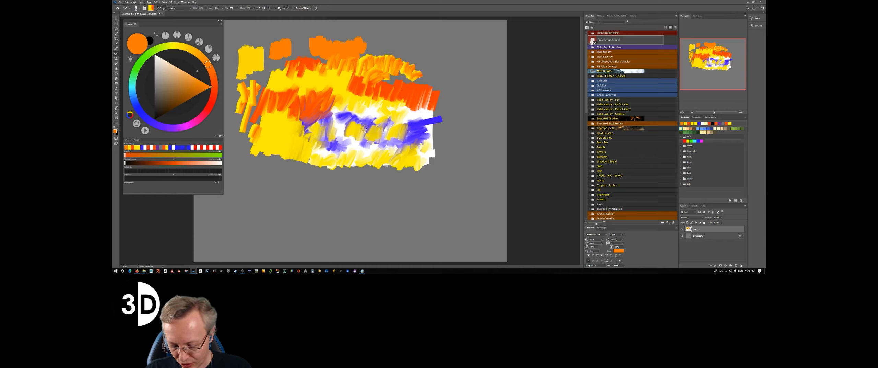
- Load the brush from the mixed yellow, white and blue centre, then paint a patch right of the block and over the blue strokes
left_click(390, 119, "alt")
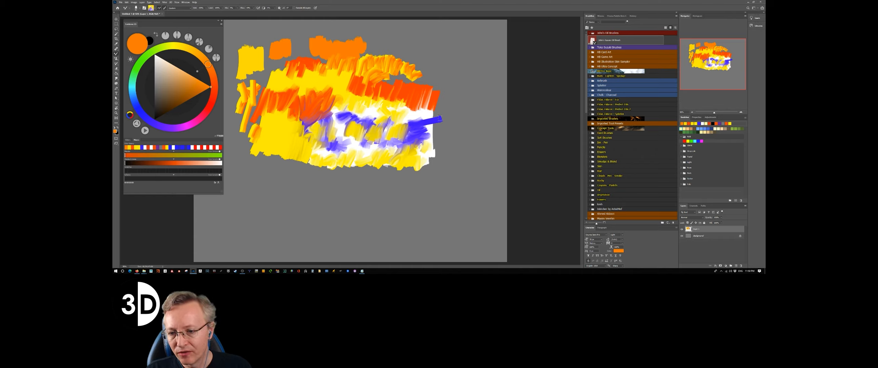
mouse_move(452, 149)
left_mouse_down()
mouse_move(446, 137)
mouse_move(454, 158)
mouse_move(442, 164)
mouse_move(439, 141)
mouse_move(453, 143)
mouse_move(460, 130)
mouse_move(447, 156)
left_mouse_up()
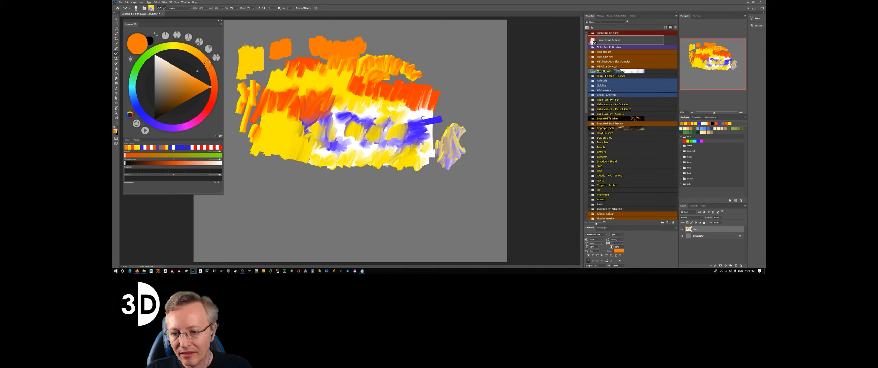
mouse_move(418, 121)
left_mouse_down()
mouse_move(404, 116)
mouse_move(411, 118)
left_mouse_up()
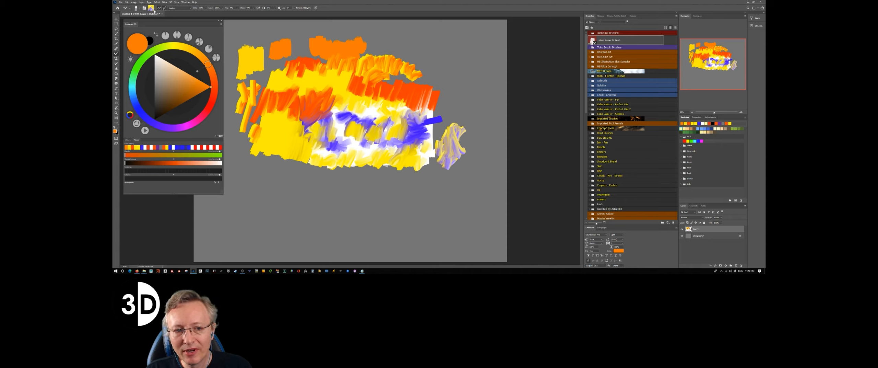
- Turn Load Solid Colors Only back on and paint solid blue patches above the painting and over its centre
left_click(154, 8)
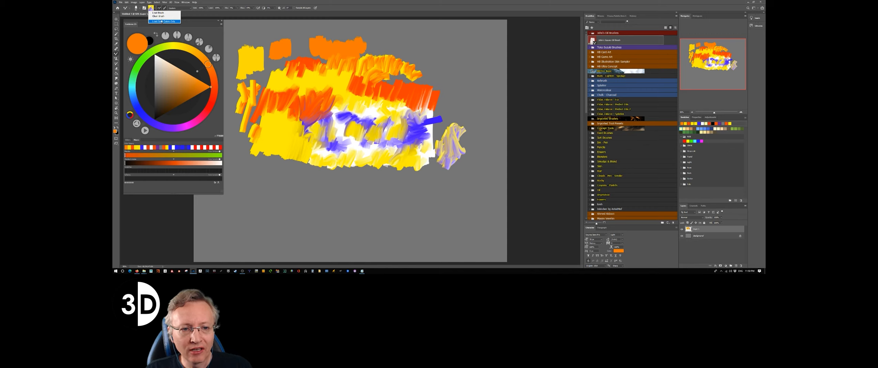
left_click(164, 22)
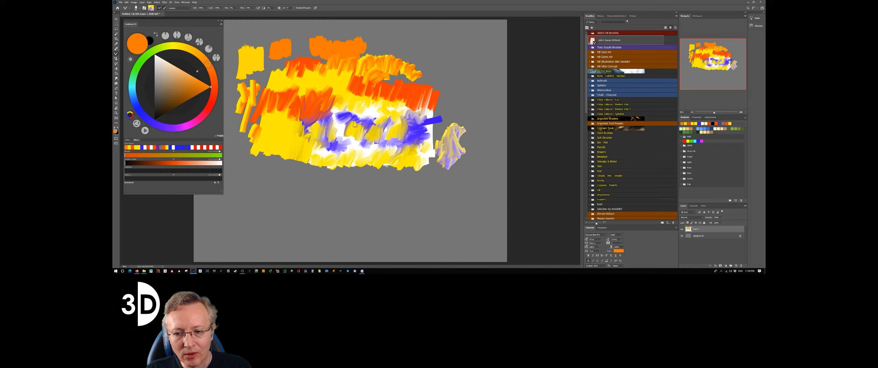
left_click(145, 118)
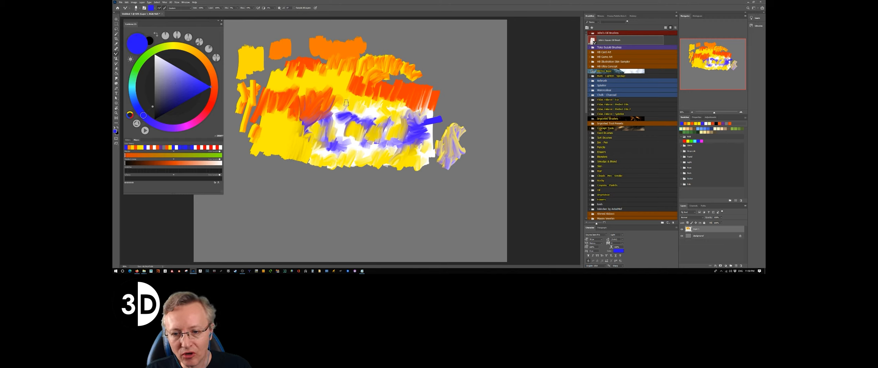
left_click_drag(346, 103, 347, 98)
left_click_drag(386, 25, 376, 38)
mouse_move(350, 102)
left_mouse_down()
mouse_move(346, 92)
mouse_move(341, 105)
mouse_move(353, 100)
mouse_move(348, 93)
mouse_move(343, 99)
left_mouse_up()
left_click_drag(333, 101, 337, 105)
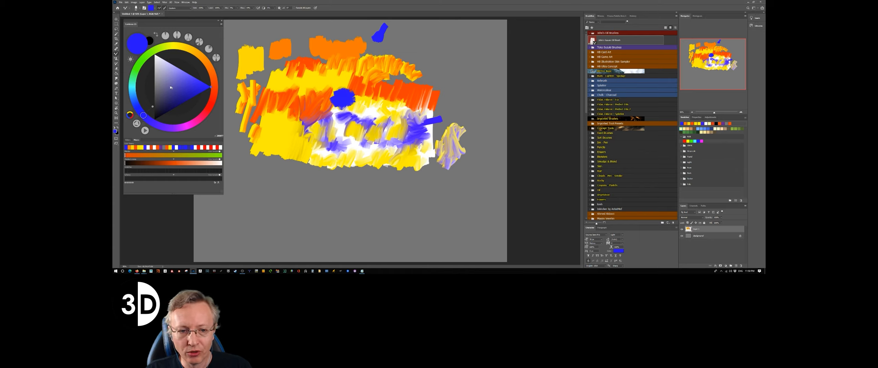
- Choose bright cyan and paint a solid band along the painting's upper right edge
left_click(131, 88)
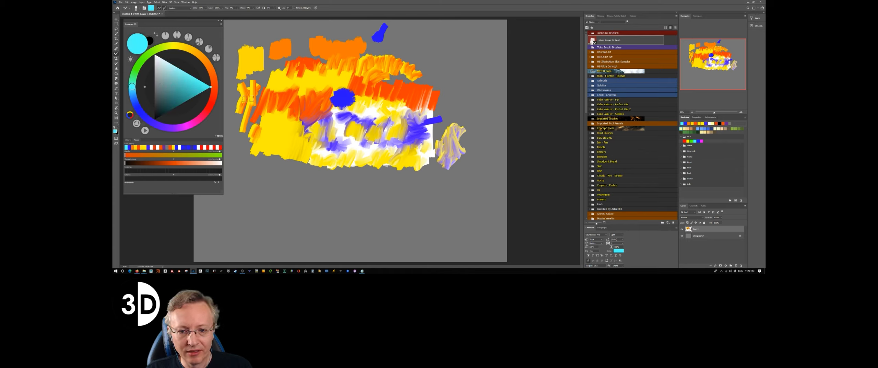
mouse_move(438, 64)
left_mouse_down()
mouse_move(404, 70)
mouse_move(414, 72)
mouse_move(412, 53)
mouse_move(396, 63)
mouse_move(404, 62)
mouse_move(387, 53)
mouse_move(399, 55)
mouse_move(386, 68)
mouse_move(389, 50)
mouse_move(394, 62)
mouse_move(377, 66)
mouse_move(383, 51)
mouse_move(356, 62)
mouse_move(366, 43)
left_mouse_up()
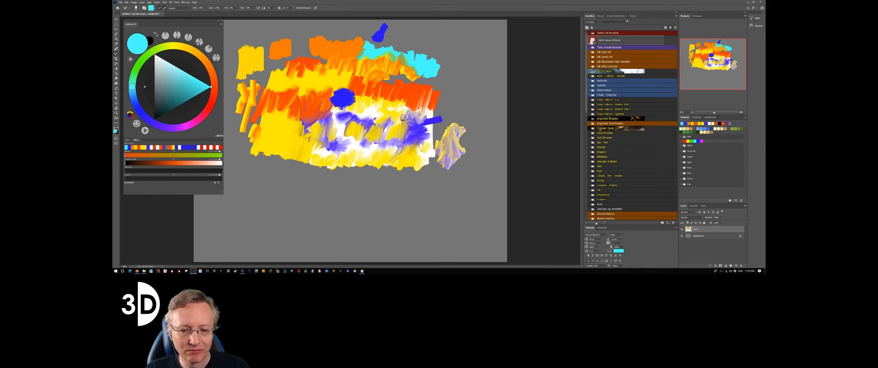
- Lower Wet to the minimum and paint a bright green and a dark green patch at the painting's upper left
left_click(207, 9)
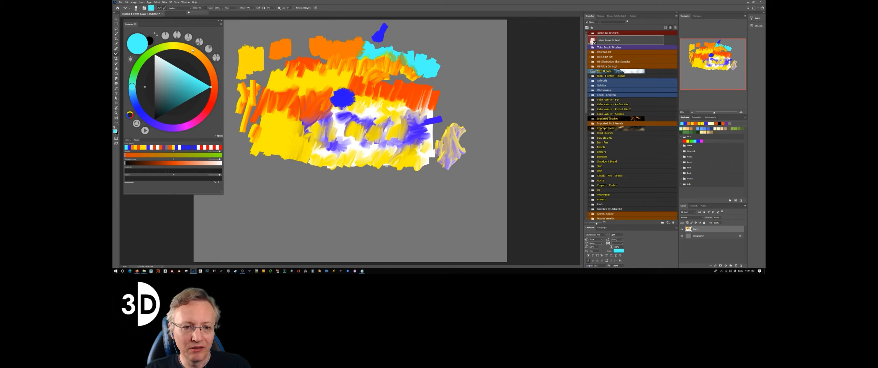
left_click_drag(193, 50, 206, 62)
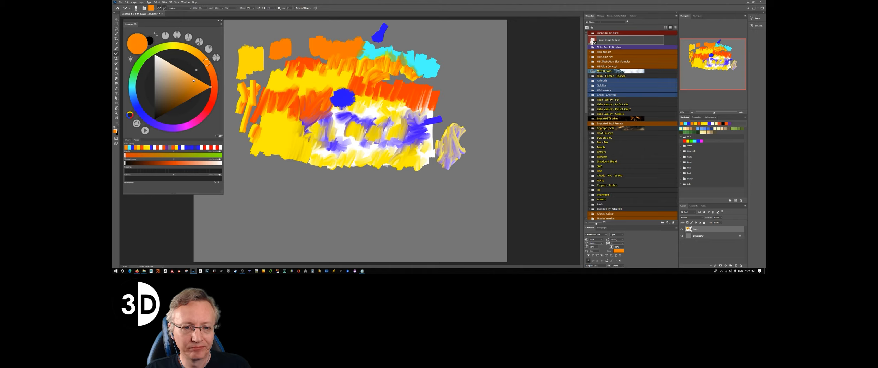
left_click_drag(143, 63, 137, 69)
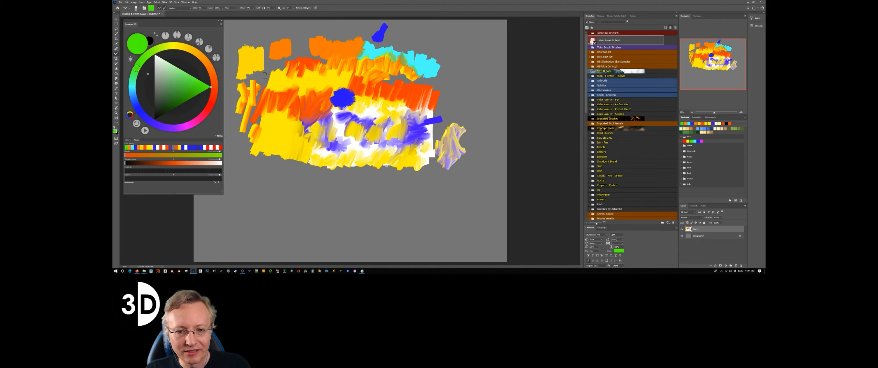
left_click_drag(265, 75, 273, 77)
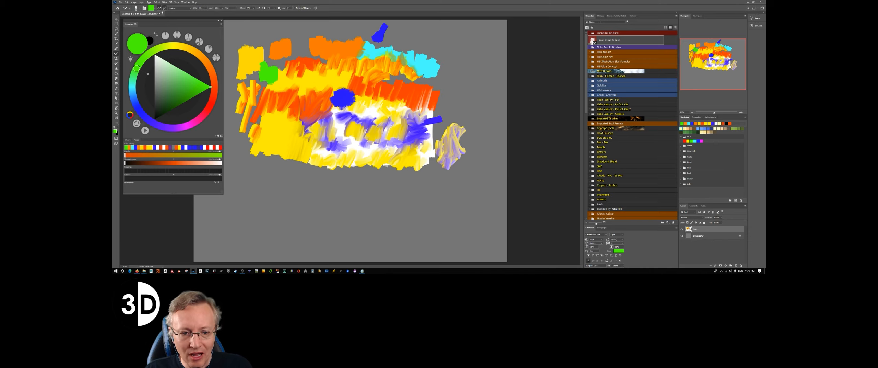
left_click_drag(190, 95, 181, 104)
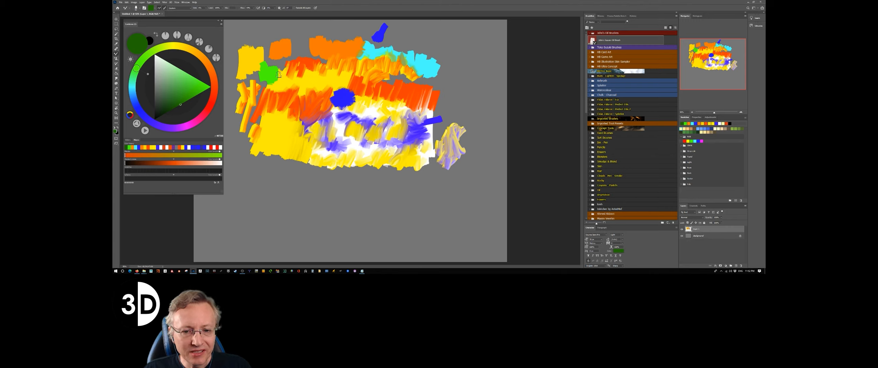
mouse_move(279, 74)
left_mouse_down()
mouse_move(250, 116)
mouse_move(268, 77)
mouse_move(246, 128)
mouse_move(272, 85)
left_mouse_up()
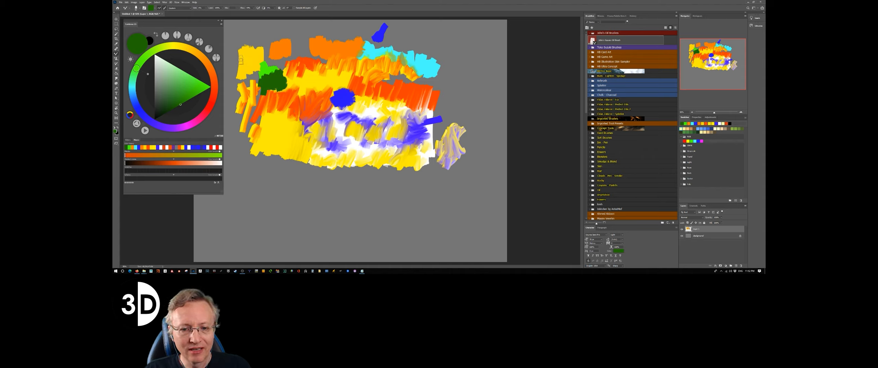
- Blend the dark green patch with Wet at maximum, and paint two solid dark green bars at the centre with Wet at minimum
left_click(205, 11)
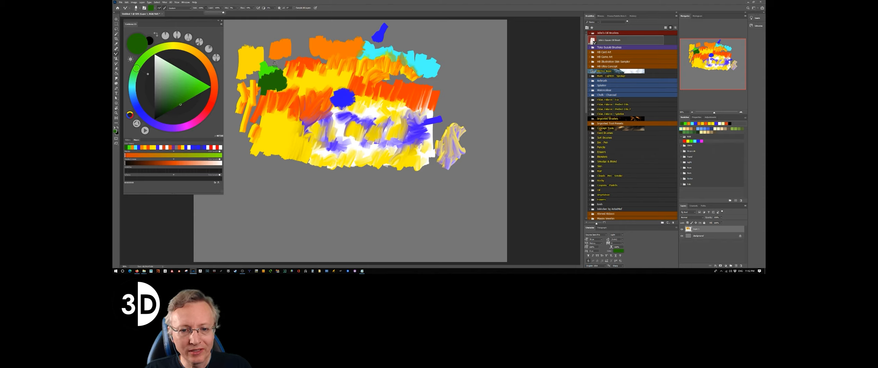
mouse_move(275, 64)
left_mouse_down()
mouse_move(291, 80)
mouse_move(292, 91)
mouse_move(284, 89)
left_mouse_up()
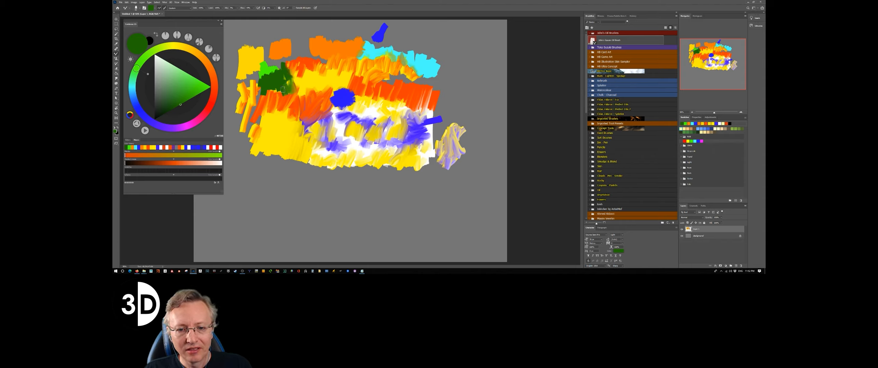
left_click(206, 8)
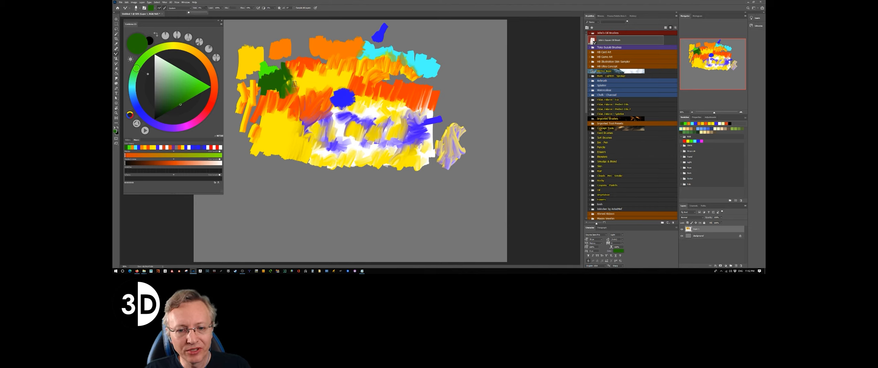
mouse_move(322, 84)
left_mouse_down()
mouse_move(321, 108)
mouse_move(322, 77)
mouse_move(326, 107)
mouse_move(342, 76)
mouse_move(343, 98)
mouse_move(346, 80)
mouse_move(348, 105)
mouse_move(333, 103)
mouse_move(335, 84)
mouse_move(339, 114)
left_mouse_up()
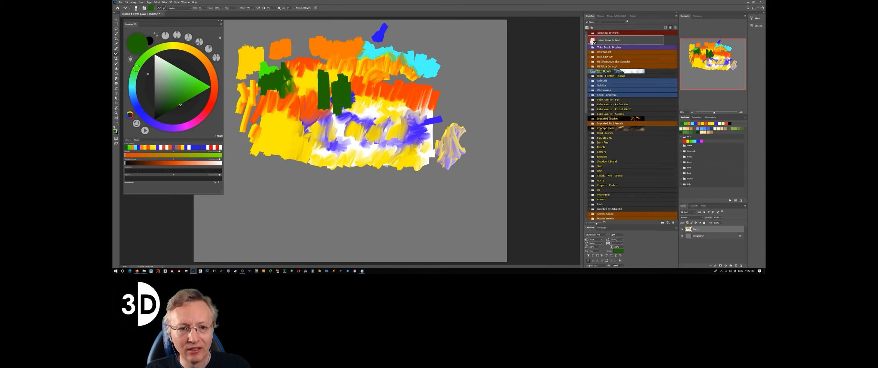
- Raise Wet to the maximum and blend the two dark green bars into the surrounding orange, yellow and blue paint
left_click(206, 7)
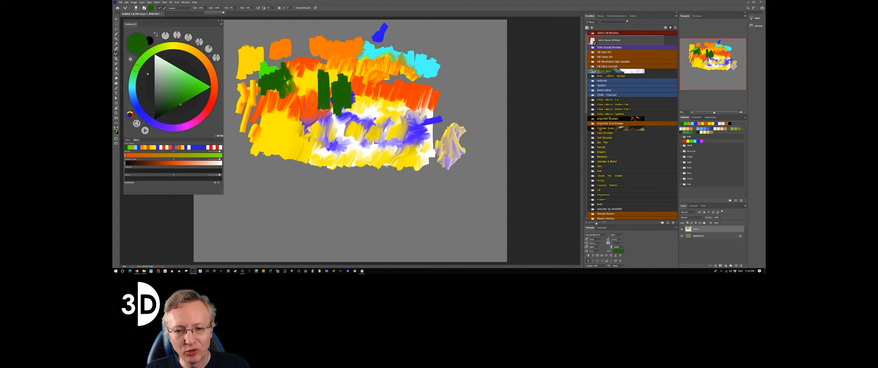
left_click(362, 104)
mouse_move(361, 83)
left_mouse_down()
mouse_move(359, 105)
mouse_move(352, 93)
mouse_move(346, 123)
mouse_move(344, 103)
mouse_move(342, 114)
left_mouse_up()
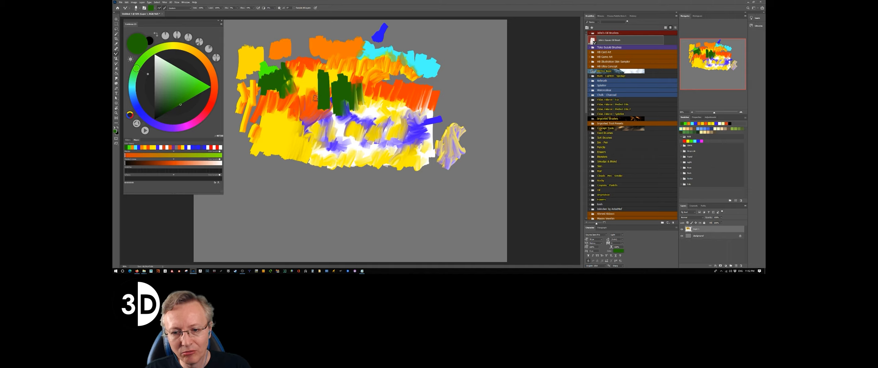
left_click_drag(331, 91, 325, 99)
mouse_move(327, 68)
left_mouse_down()
mouse_move(345, 70)
mouse_move(341, 80)
left_mouse_up()
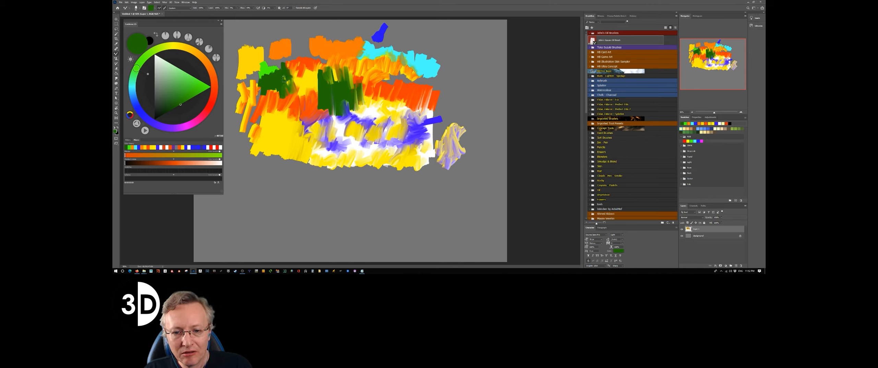
left_click_drag(319, 75, 316, 111)
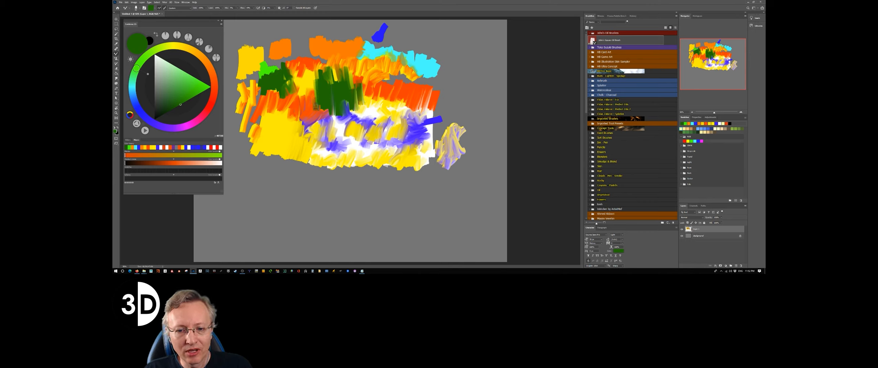
- Set Wet to about half with a low Load, and paint short dark green strokes across the painting and to its right
left_click(205, 8)
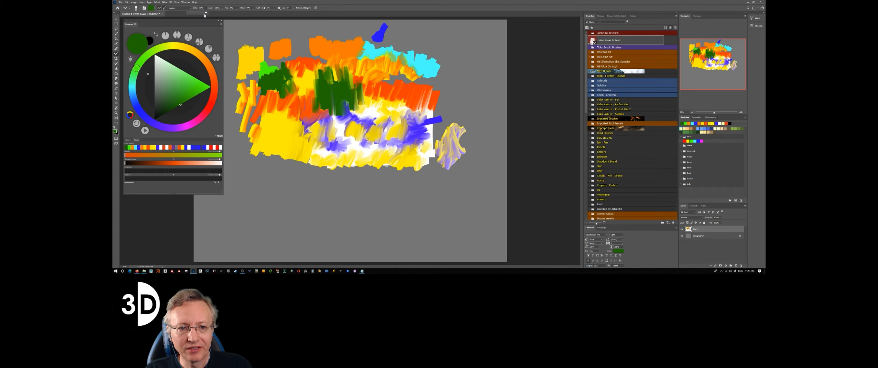
left_click(222, 9)
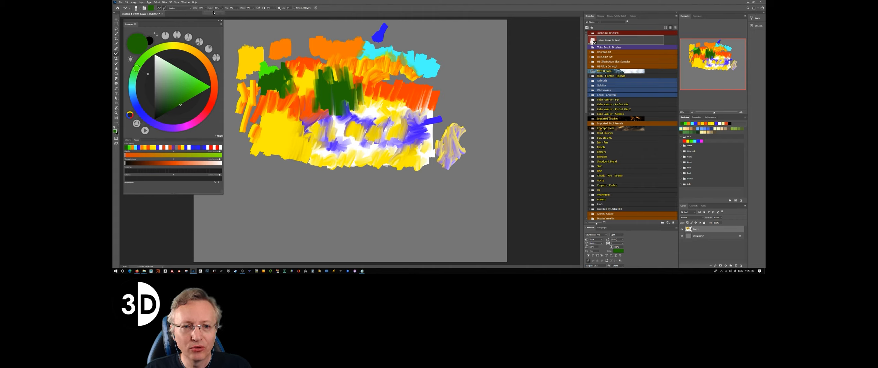
left_click_drag(208, 13, 204, 13)
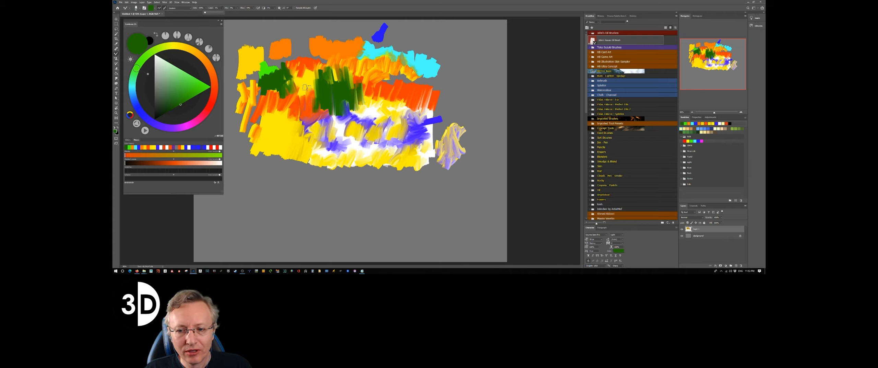
mouse_move(453, 65)
left_mouse_down()
mouse_move(457, 101)
mouse_move(446, 86)
mouse_move(445, 104)
left_mouse_up()
mouse_move(400, 103)
left_mouse_down()
mouse_move(376, 153)
mouse_move(377, 127)
mouse_move(374, 141)
mouse_move(359, 122)
mouse_move(351, 153)
mouse_move(342, 138)
mouse_move(333, 140)
mouse_move(336, 125)
mouse_move(323, 144)
mouse_move(316, 126)
mouse_move(315, 141)
mouse_move(297, 126)
mouse_move(306, 136)
mouse_move(305, 120)
mouse_move(282, 136)
left_mouse_up()
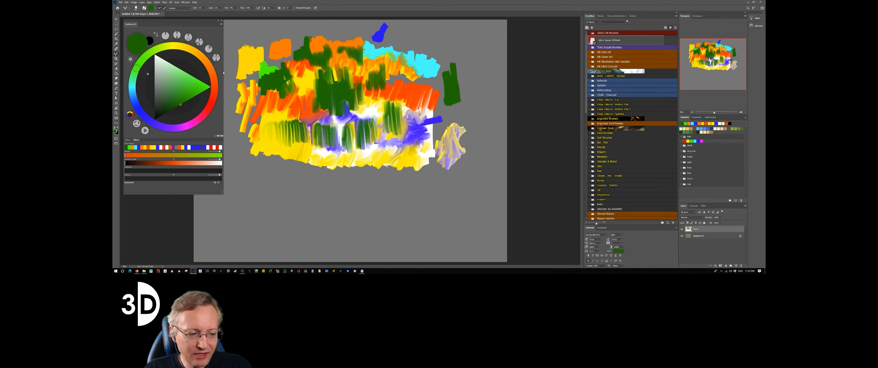
- Lower Flow and paint a long vertical dark green line at the canvas's right, plus faint green strokes over the painting
left_click(253, 9)
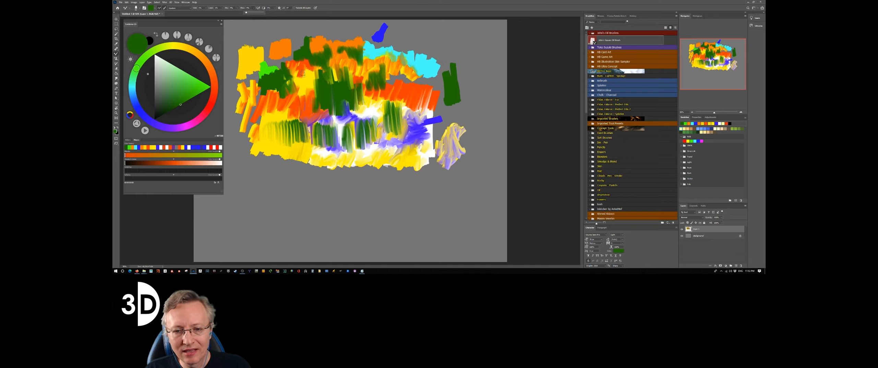
left_click_drag(469, 107, 463, 215)
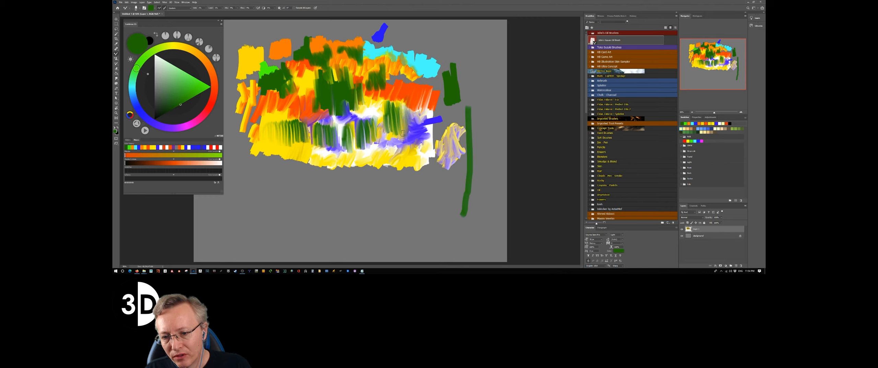
left_click_drag(403, 135, 401, 104)
mouse_move(409, 65)
left_mouse_down()
mouse_move(382, 70)
mouse_move(366, 87)
left_mouse_up()
mouse_move(291, 112)
left_mouse_down()
mouse_move(277, 118)
mouse_move(284, 126)
mouse_move(288, 107)
mouse_move(268, 115)
mouse_move(266, 98)
left_mouse_up()
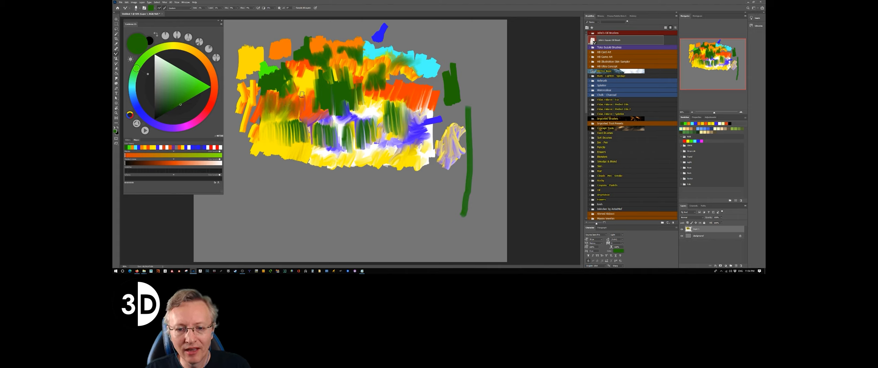
left_click_drag(272, 142, 266, 126)
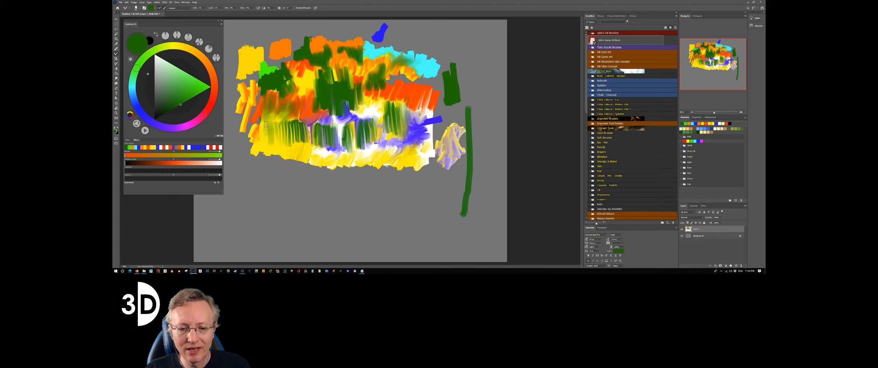
- Raise Flow to 100% and paint dense dark green strokes and long lines over the painting's left half and lower edge
left_click(254, 9)
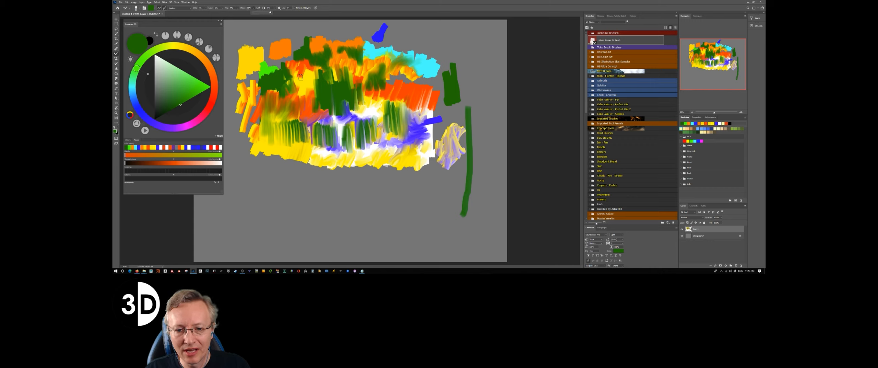
left_click_drag(300, 72, 300, 112)
mouse_move(294, 86)
left_mouse_down()
mouse_move(298, 128)
mouse_move(281, 92)
left_mouse_up()
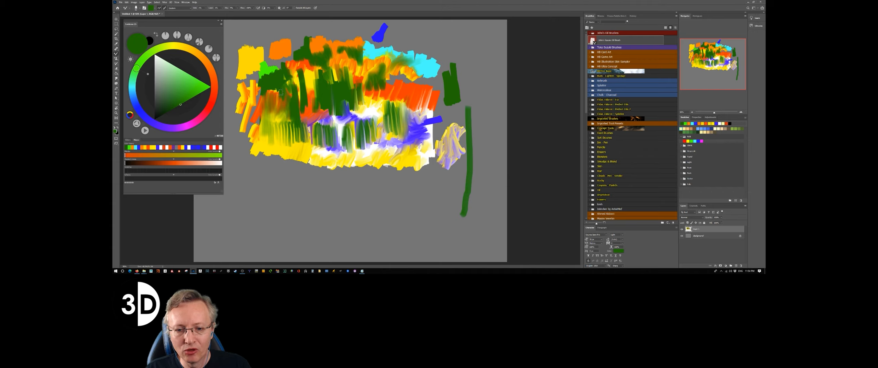
mouse_move(288, 154)
left_mouse_down()
mouse_move(269, 134)
mouse_move(260, 159)
left_mouse_up()
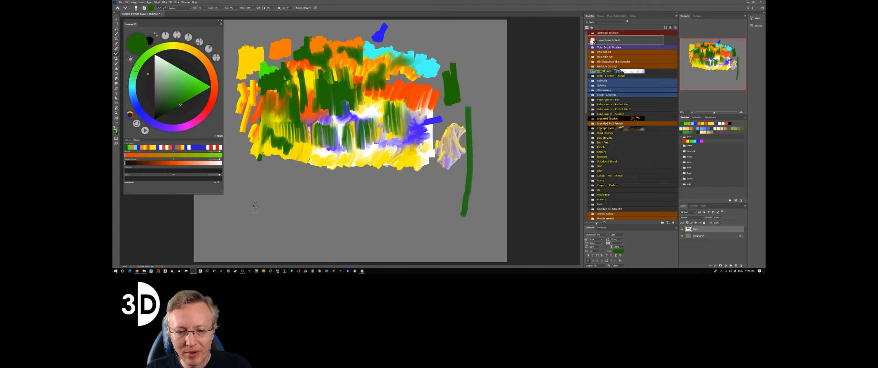
left_click_drag(336, 161, 276, 149)
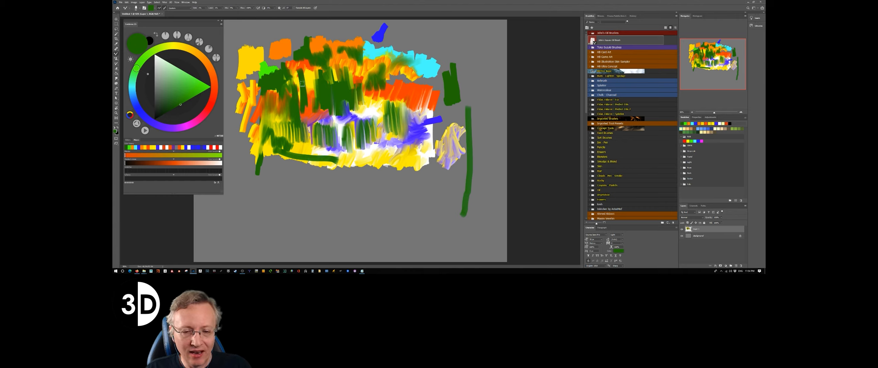
mouse_move(267, 39)
left_mouse_down()
mouse_move(265, 80)
mouse_move(300, 208)
left_mouse_up()
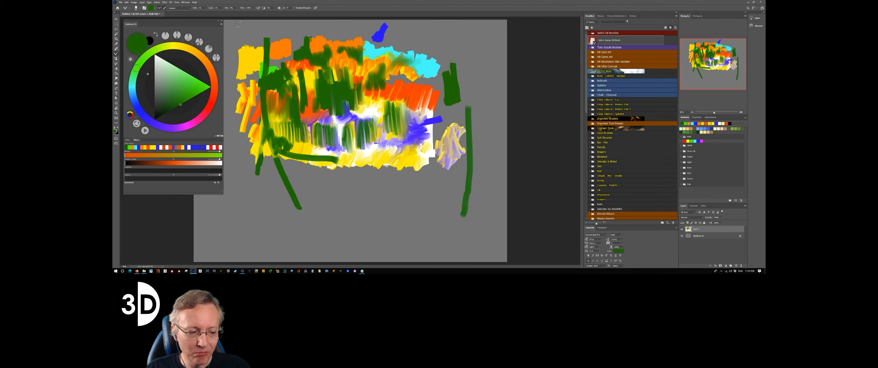
- Adjust the Mix setting and paint a short blending stroke over the dark green at the painting's upper centre
left_click(238, 9)
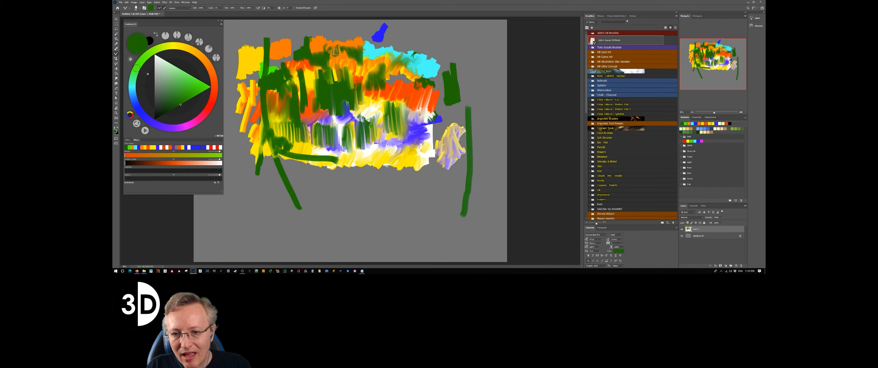
left_click_drag(336, 60, 329, 78)
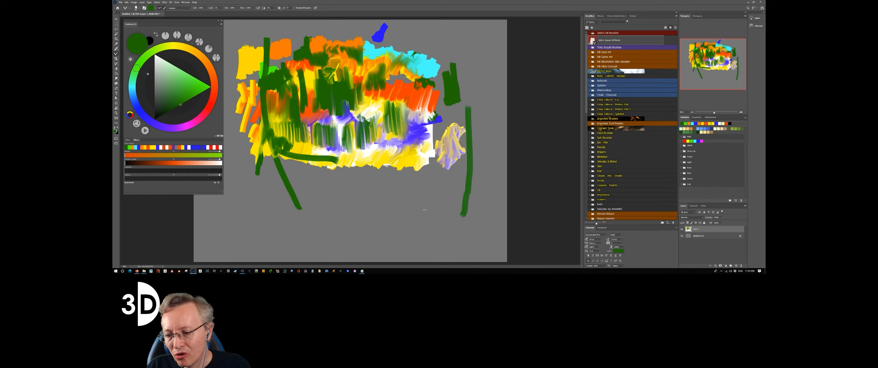
- Paint a dark green zigzag patch below the painting and blend the blue-violet paint near the painting's centre
mouse_move(437, 177)
left_mouse_down()
mouse_move(401, 209)
mouse_move(412, 181)
mouse_move(416, 196)
mouse_move(393, 192)
mouse_move(401, 180)
mouse_move(407, 193)
mouse_move(381, 193)
mouse_move(396, 183)
mouse_move(396, 191)
mouse_move(367, 193)
mouse_move(382, 179)
mouse_move(363, 189)
left_mouse_up()
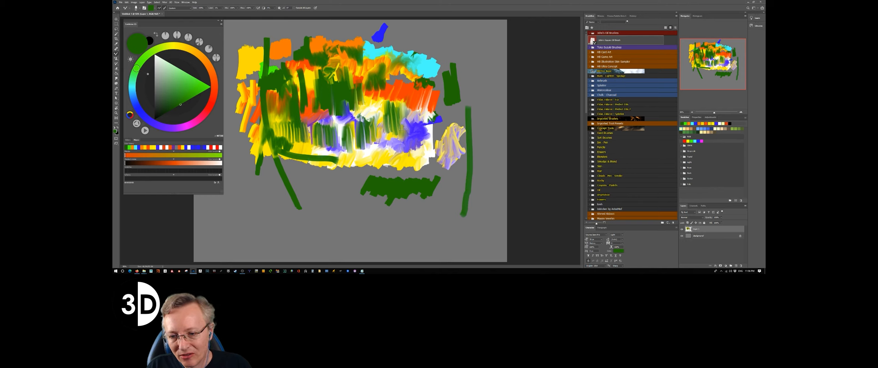
left_click_drag(342, 114, 342, 111)
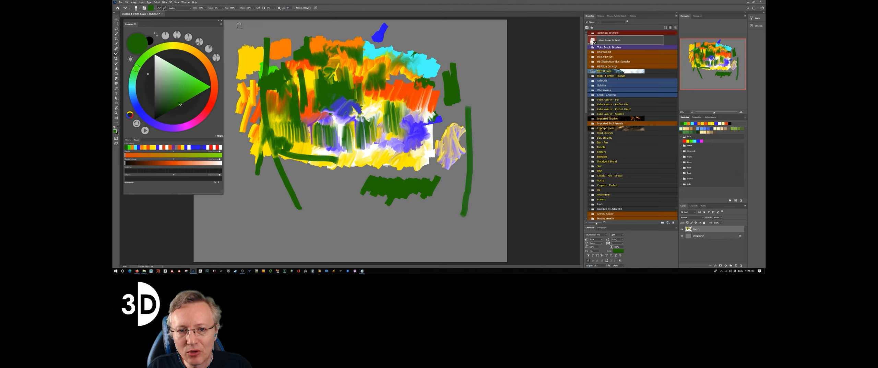
- Adjust the Mix and Flow settings and paint dark green blending strokes across the painting's centre
left_click(238, 8)
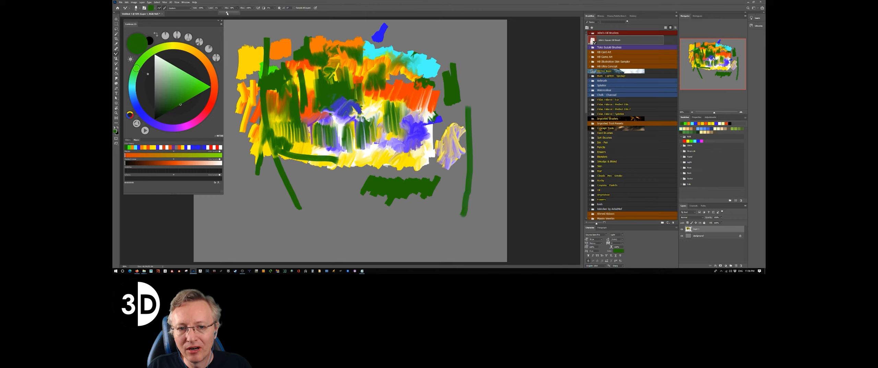
left_click_drag(227, 12, 228, 13)
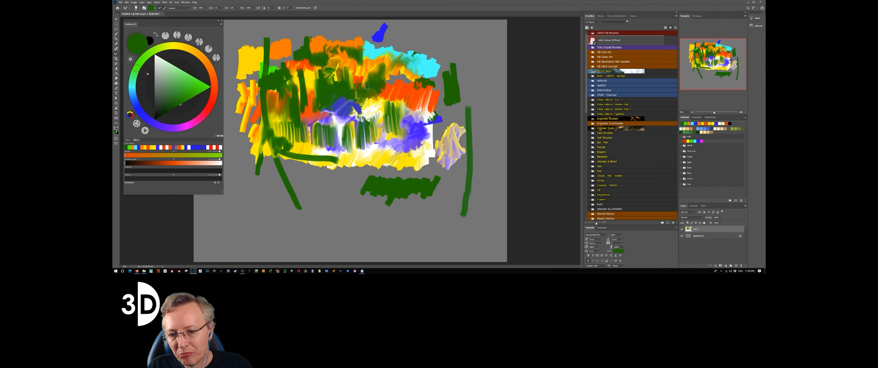
left_click(254, 8)
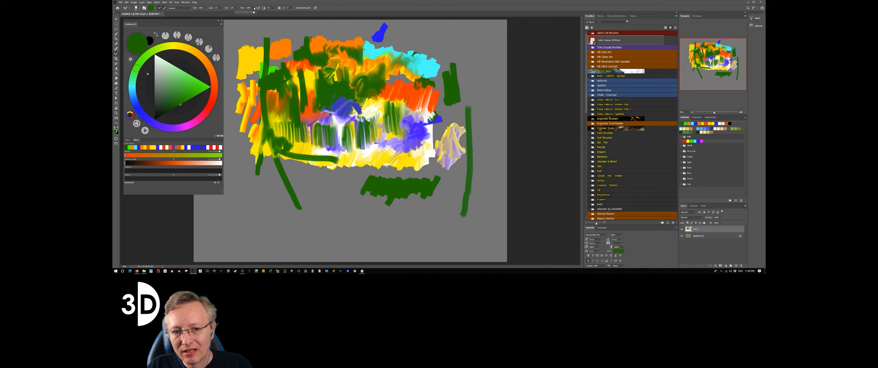
left_click_drag(237, 12, 235, 14)
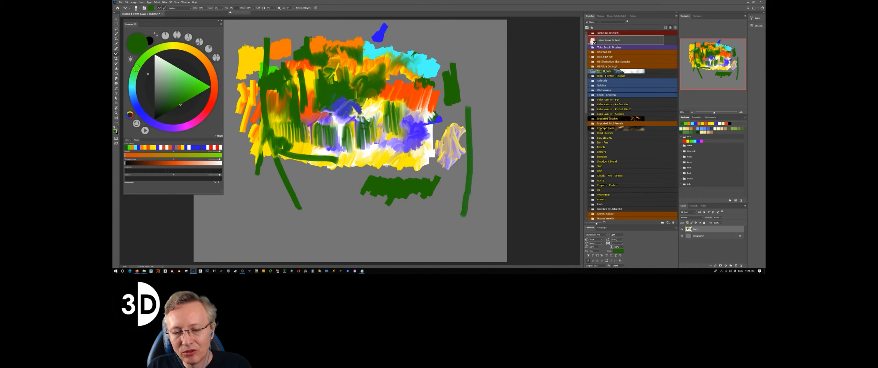
mouse_move(372, 96)
left_mouse_down()
mouse_move(389, 72)
mouse_move(383, 78)
mouse_move(396, 82)
mouse_move(398, 70)
mouse_move(414, 84)
mouse_move(387, 77)
left_mouse_up()
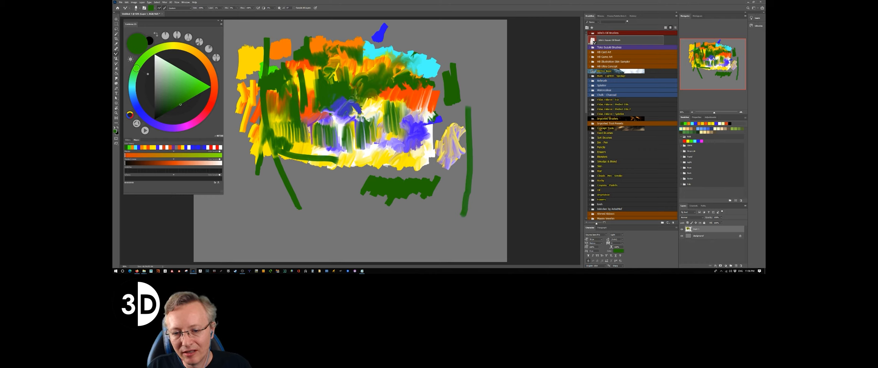
mouse_move(322, 109)
left_mouse_down()
mouse_move(310, 84)
mouse_move(307, 91)
left_mouse_up()
mouse_move(368, 121)
left_mouse_down()
mouse_move(353, 114)
mouse_move(373, 123)
mouse_move(381, 113)
mouse_move(365, 112)
left_mouse_up()
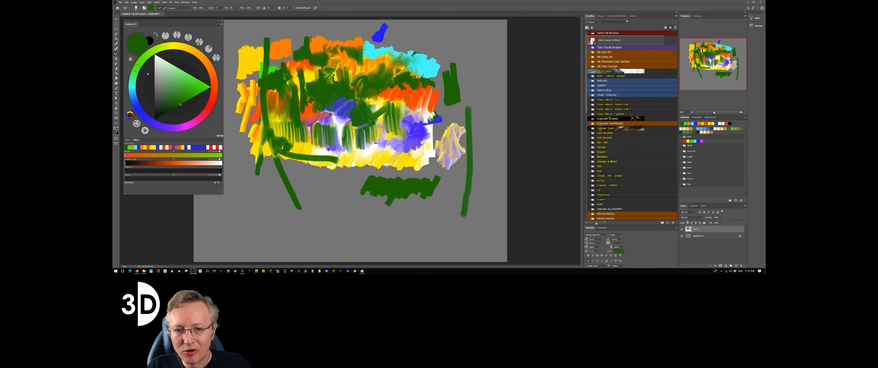
- Lower Wet to its minimum and paint dark green over the orange area at the painting's right centre
left_click(206, 8)
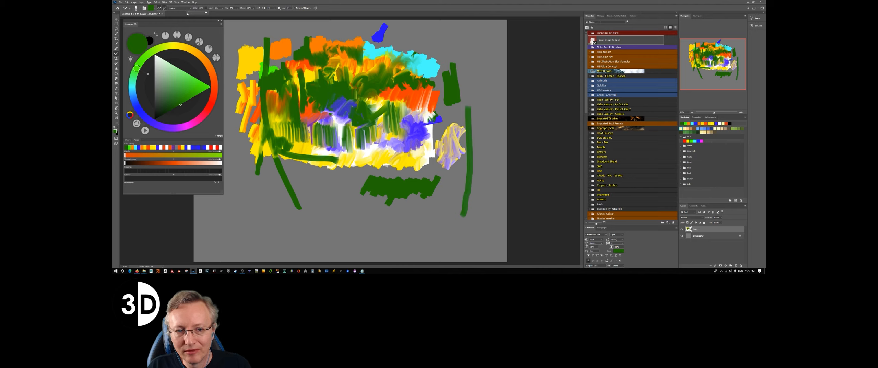
left_click(411, 98)
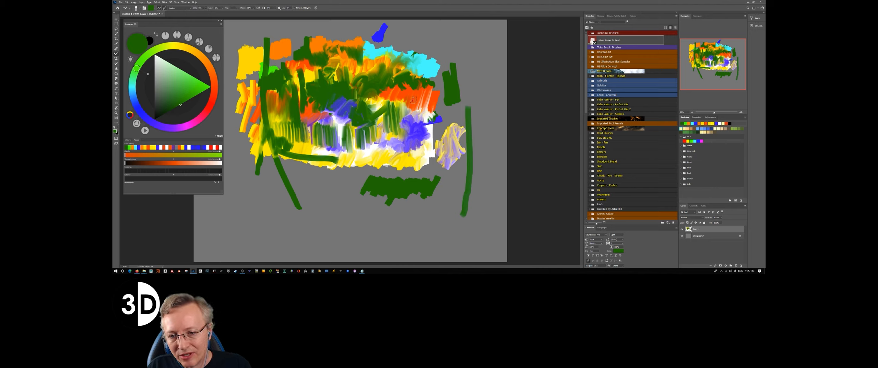
mouse_move(411, 98)
left_mouse_down()
mouse_move(399, 117)
mouse_move(420, 100)
mouse_move(405, 97)
mouse_move(404, 87)
mouse_move(414, 100)
mouse_move(408, 87)
mouse_move(409, 99)
mouse_move(418, 85)
mouse_move(404, 98)
left_mouse_up()
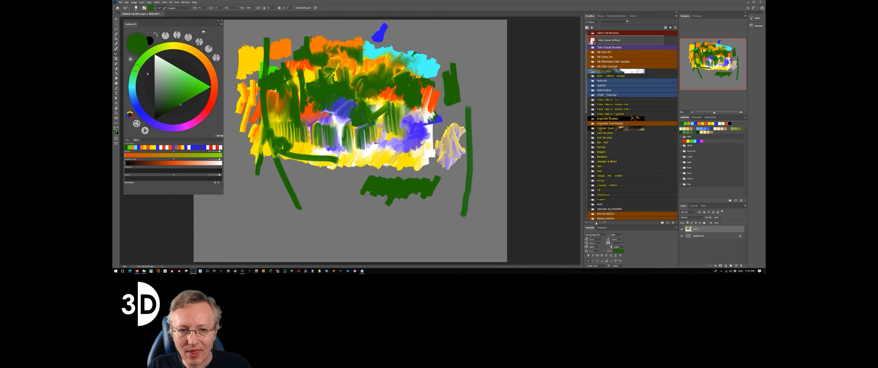
- Readjust Wet and set Load to about half, and paint dark green strokes over the painting's upper left and upper centre
left_click(205, 8)
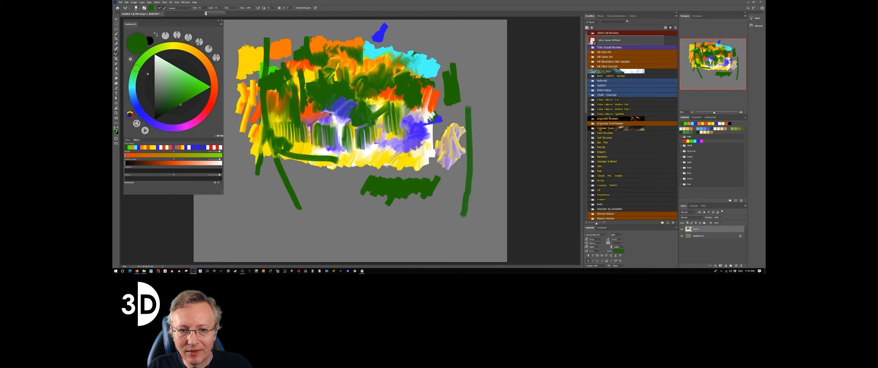
left_click(222, 9)
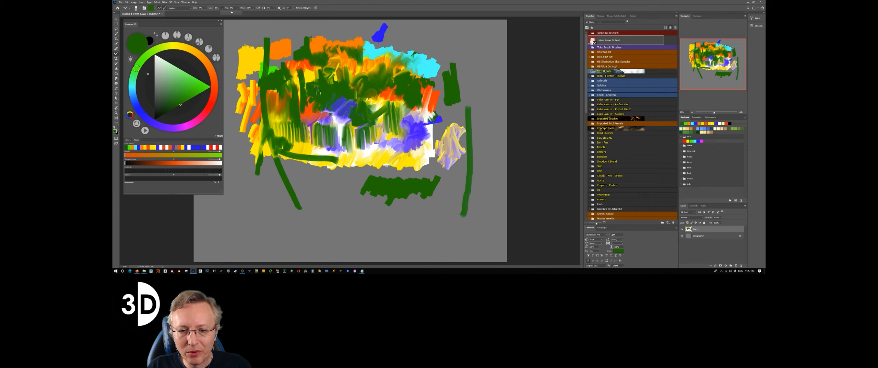
mouse_move(304, 62)
left_mouse_down()
mouse_move(267, 64)
mouse_move(283, 46)
mouse_move(278, 62)
mouse_move(280, 47)
mouse_move(258, 61)
left_mouse_up()
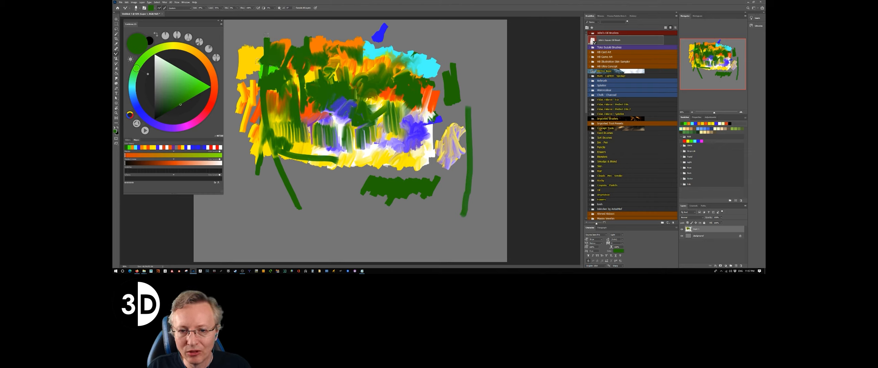
mouse_move(364, 70)
left_mouse_down()
mouse_move(350, 63)
mouse_move(334, 72)
mouse_move(346, 66)
left_mouse_up()
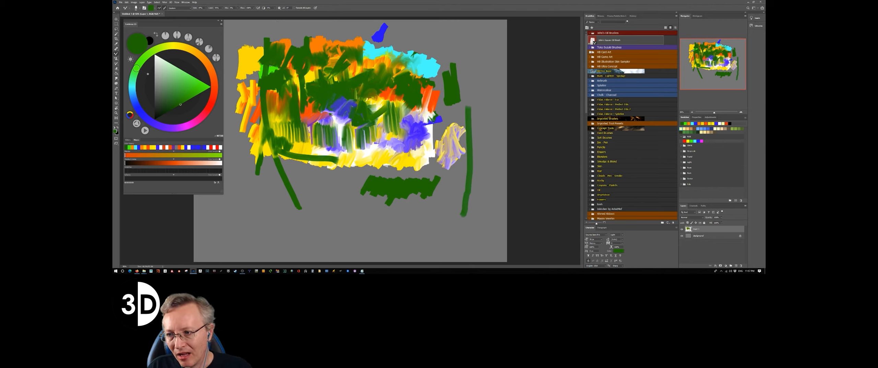
- Reapply the saved mixer brush preset with white paint, and look briefly inside the purple brush group below it
left_click(605, 44)
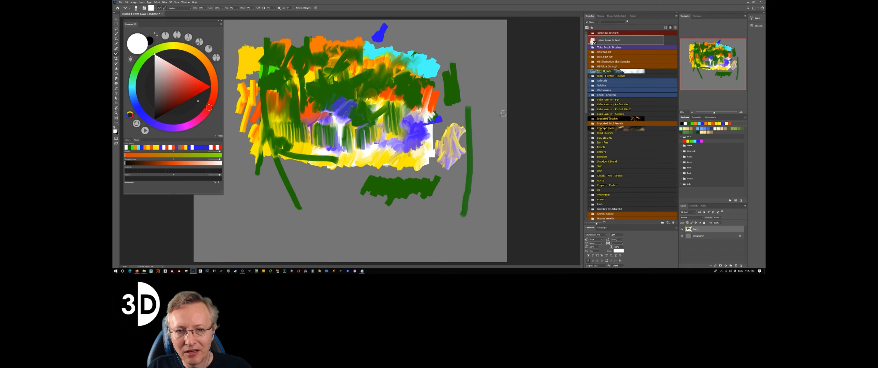
left_click(591, 49)
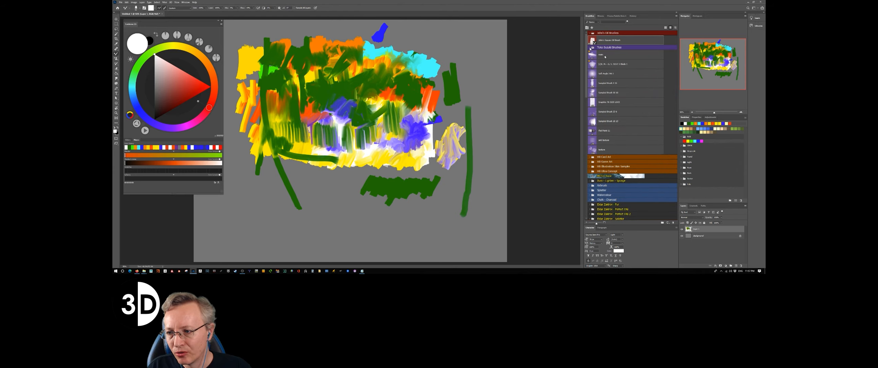
left_click(597, 53)
left_click(607, 41)
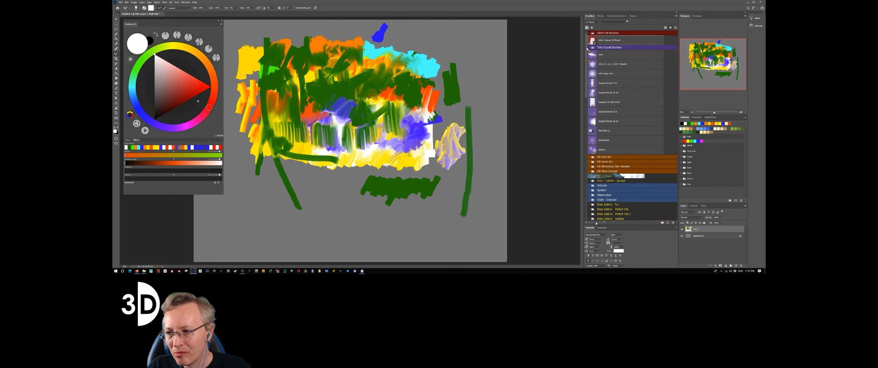
left_click(591, 48)
left_click_drag(460, 60, 224, 20)
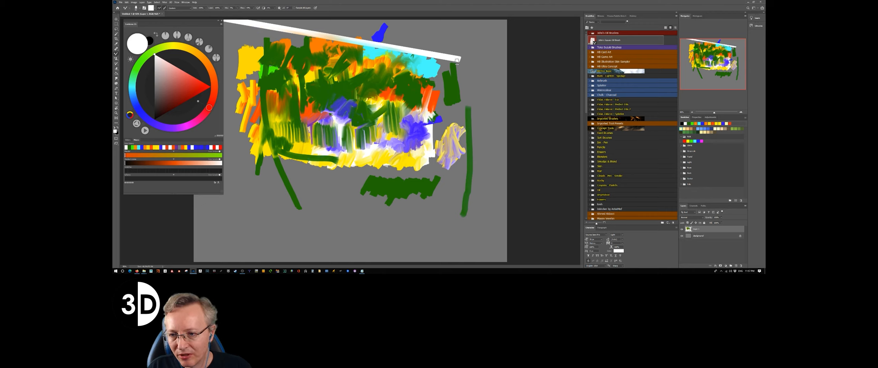
mouse_move(471, 65)
left_mouse_down()
mouse_move(462, 82)
mouse_move(439, 73)
mouse_move(453, 66)
left_mouse_up()
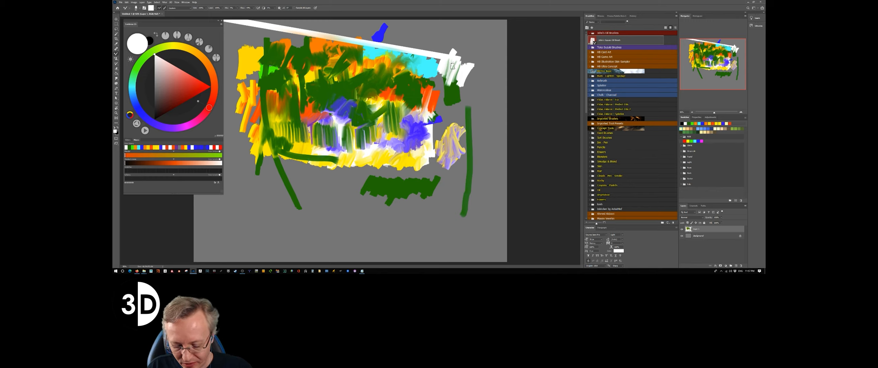
key("ctrl+z")
key("ctrl+z")
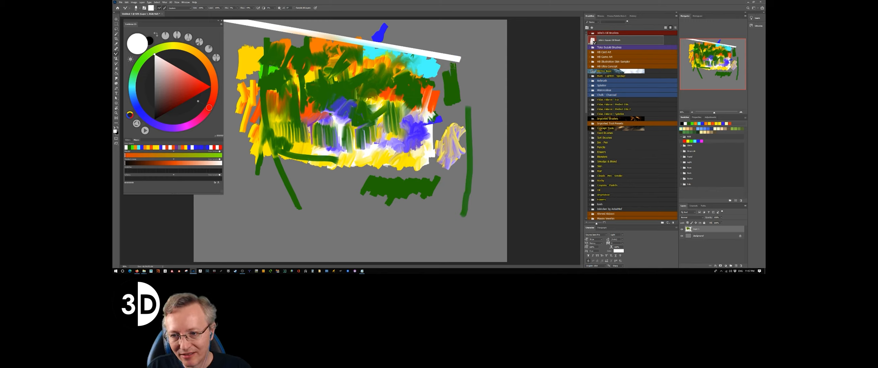
key("ctrl+z")
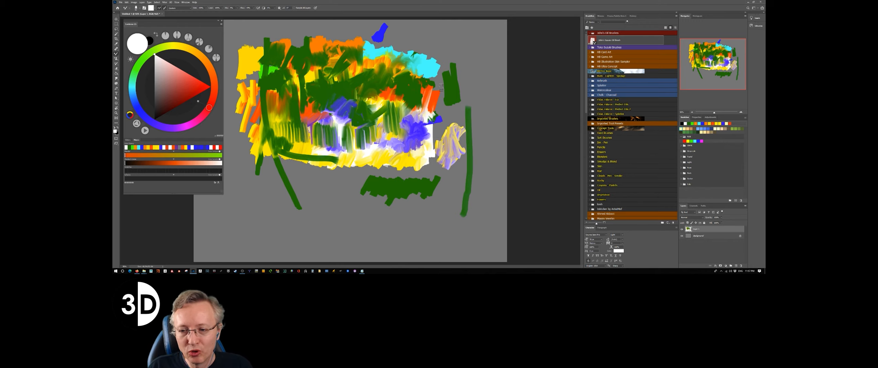
- Blend white strokes down the painting's right edge and add a white patch at its upper left
mouse_move(449, 86)
left_mouse_down()
mouse_move(430, 110)
mouse_move(436, 88)
mouse_move(441, 96)
mouse_move(447, 89)
mouse_move(434, 92)
mouse_move(461, 80)
mouse_move(515, 96)
mouse_move(456, 64)
mouse_move(448, 92)
mouse_move(419, 73)
mouse_move(447, 62)
mouse_move(430, 88)
mouse_move(401, 90)
mouse_move(411, 77)
mouse_move(433, 82)
mouse_move(422, 91)
mouse_move(420, 79)
mouse_move(421, 89)
mouse_move(434, 79)
mouse_move(414, 92)
left_mouse_up()
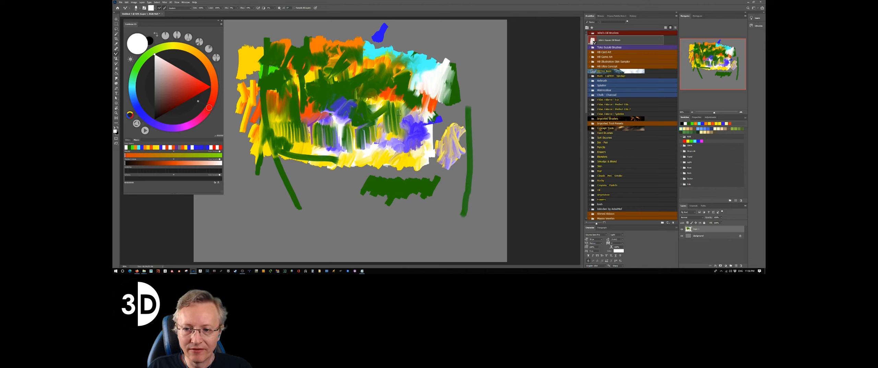
mouse_move(440, 136)
left_mouse_down()
mouse_move(450, 152)
mouse_move(446, 133)
mouse_move(441, 152)
mouse_move(434, 147)
mouse_move(434, 117)
mouse_move(435, 139)
mouse_move(469, 74)
mouse_move(430, 106)
left_mouse_up()
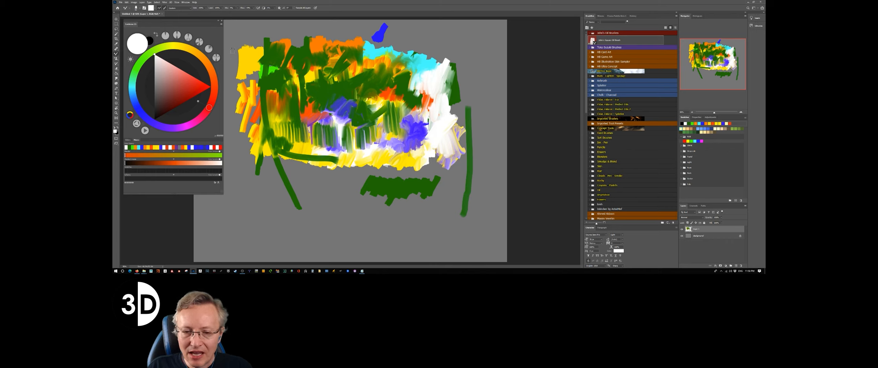
mouse_move(276, 76)
left_mouse_down()
mouse_move(284, 70)
mouse_move(269, 88)
mouse_move(278, 73)
mouse_move(269, 84)
mouse_move(279, 76)
mouse_move(261, 75)
left_mouse_up()
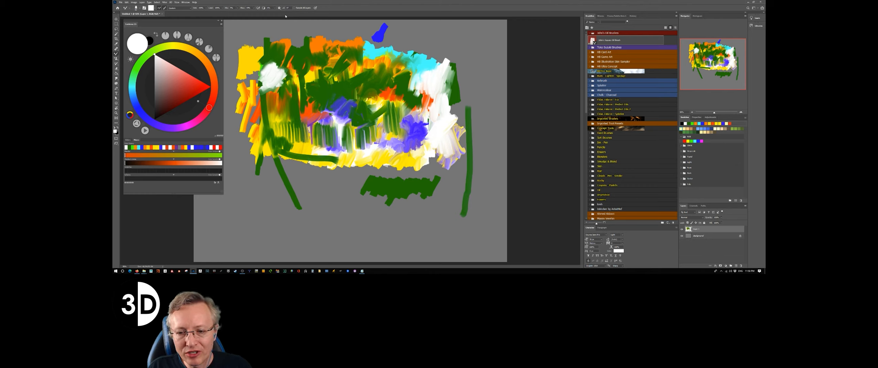
- Scatter short white dabs and strokes on the grey canvas below the painting, between the long green lines and the green patch
left_click(328, 192)
left_click_drag(316, 191, 315, 197)
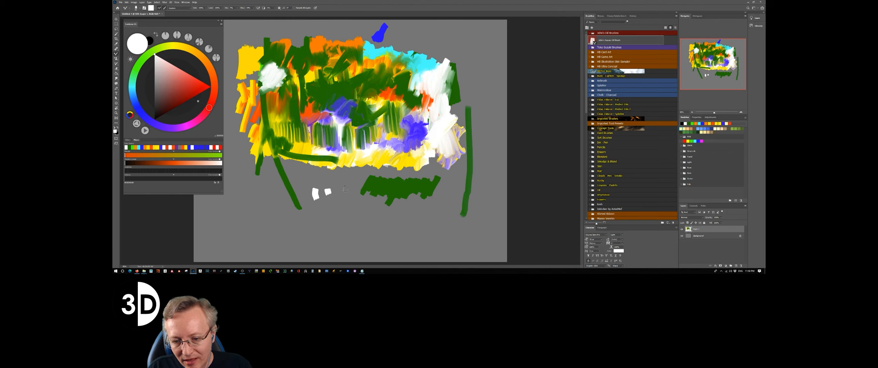
left_click(344, 186)
left_click(321, 178)
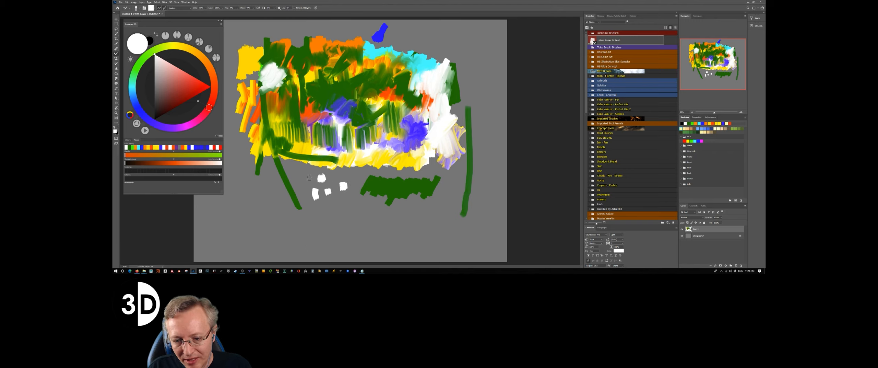
left_click_drag(307, 174, 306, 182)
left_click(269, 185)
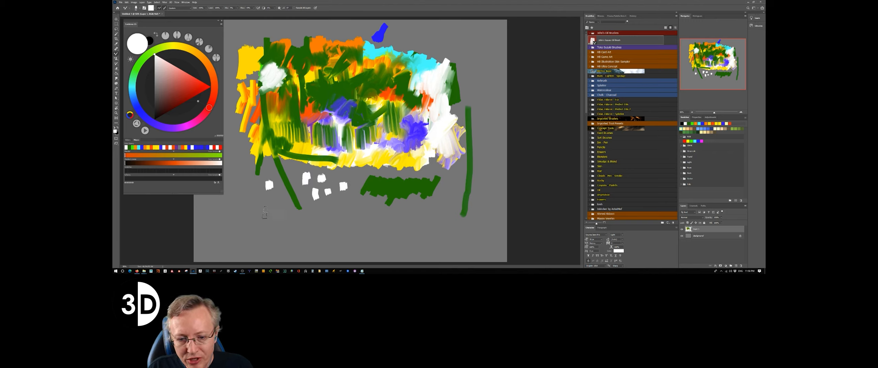
left_click(257, 187)
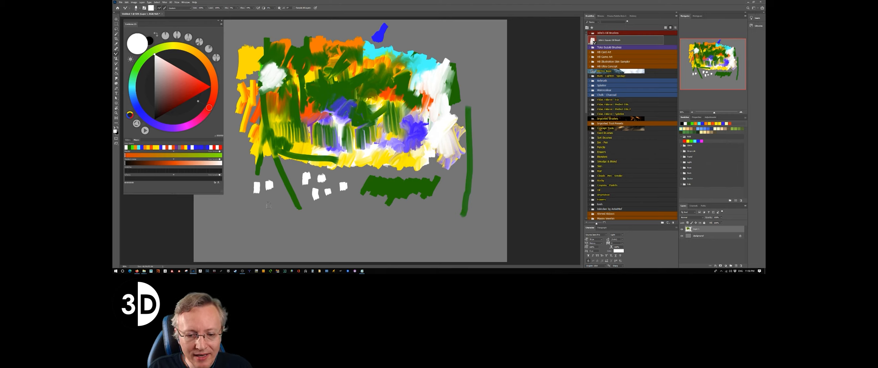
left_click_drag(279, 187, 273, 206)
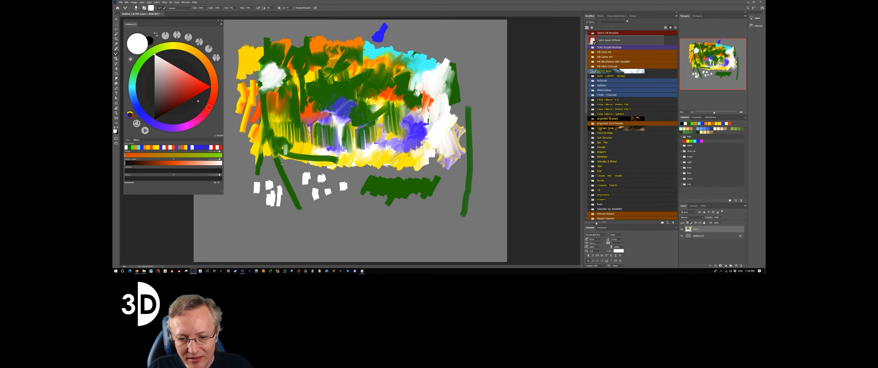
mouse_move(287, 164)
left_mouse_down()
mouse_move(294, 183)
mouse_move(299, 177)
left_mouse_up()
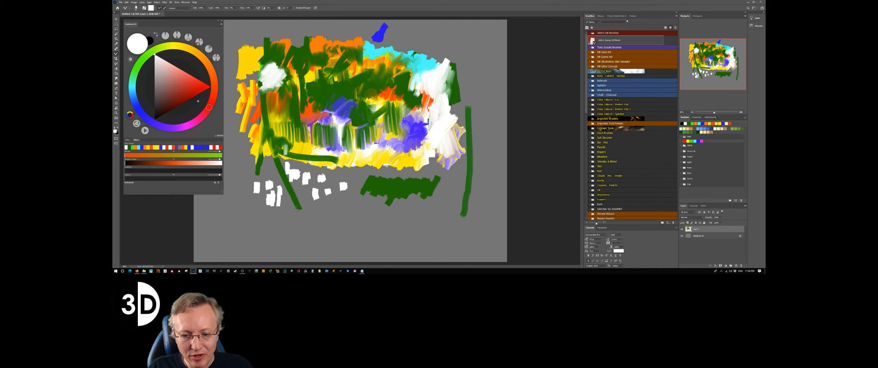
mouse_move(315, 206)
left_mouse_down()
mouse_move(313, 216)
mouse_move(339, 197)
mouse_move(341, 206)
mouse_move(352, 205)
left_mouse_up()
left_click_drag(357, 179, 357, 188)
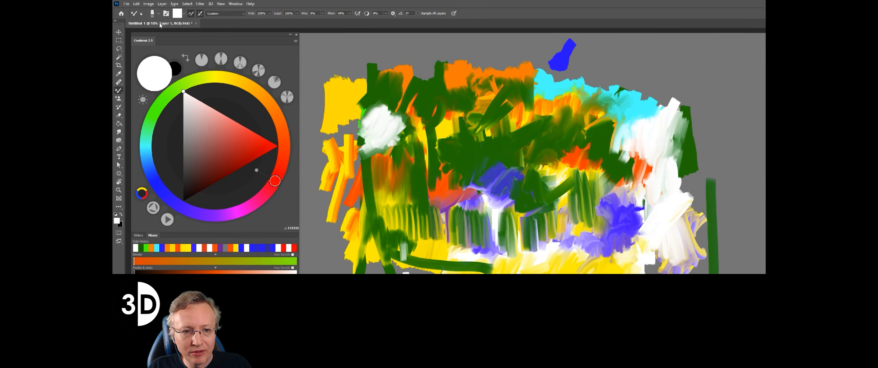
- Open the brush preset picker to examine its size setting and brush tips, and close it
left_click(159, 13)
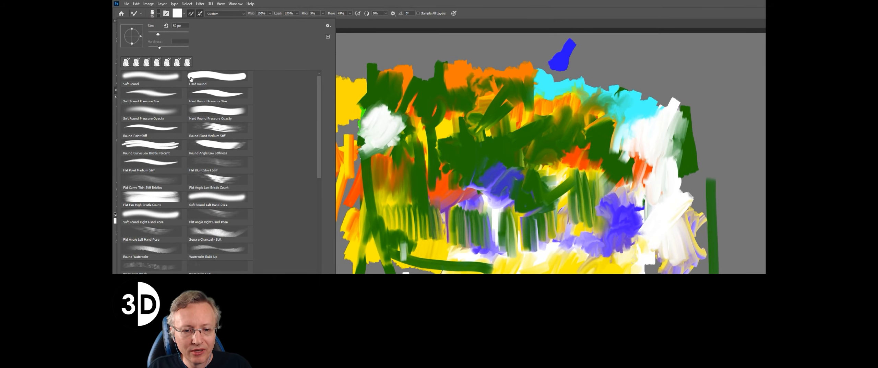
left_click(159, 14)
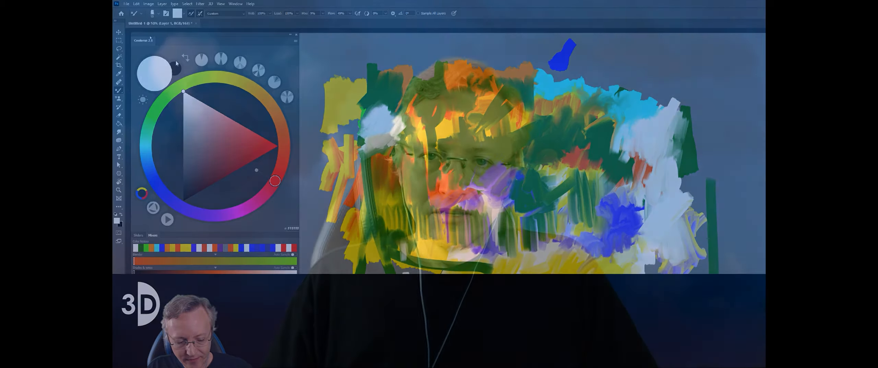